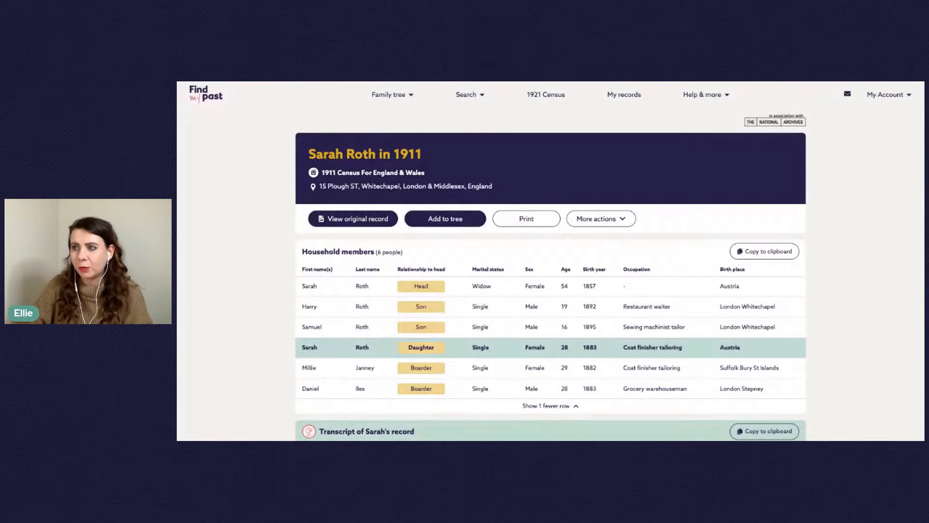
# Review the household members and transcript in the 1911 census record.
pyautogui.scroll(-1, 551, 261)
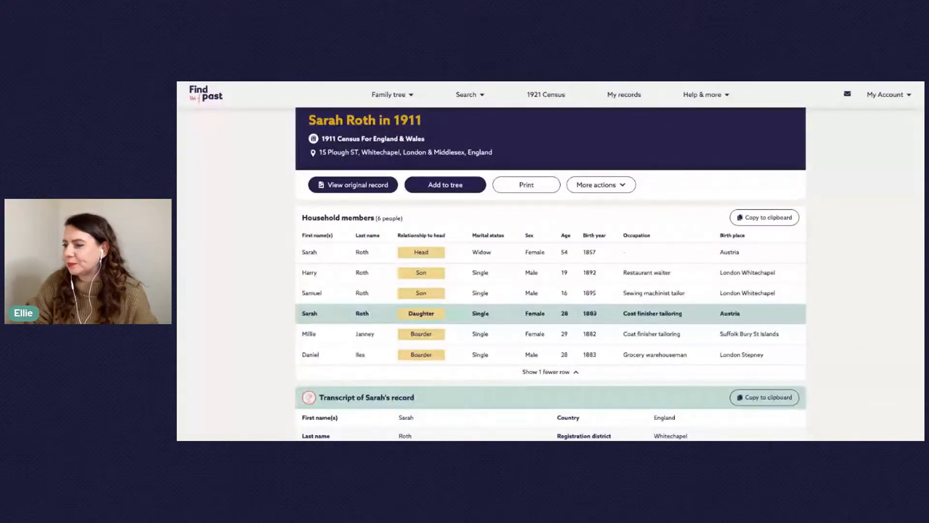
pyautogui.scroll(-1, 550, 275)
pyautogui.scroll(2, 550, 275)
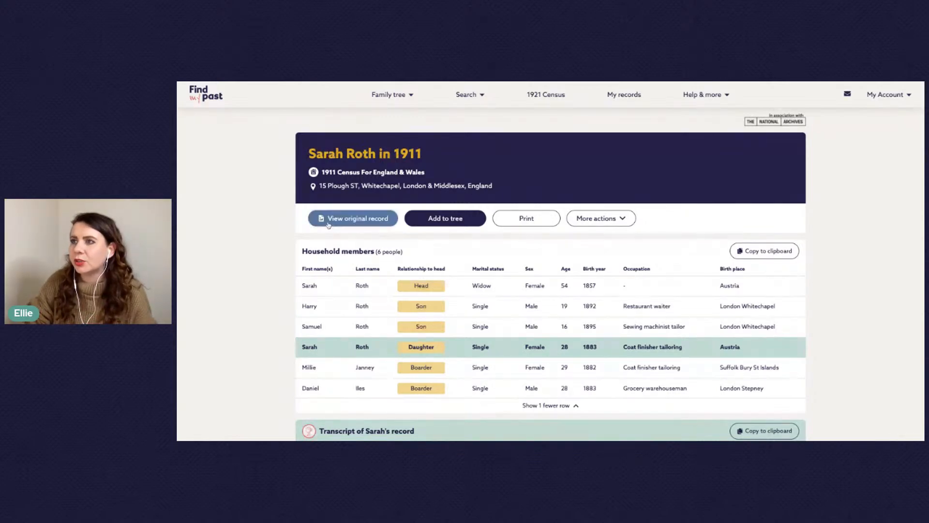
# View the original 1911 census image with the filmstrip closed and examine the household's names, relationships, ages, marital status and children columns.
pyautogui.click(328, 222)
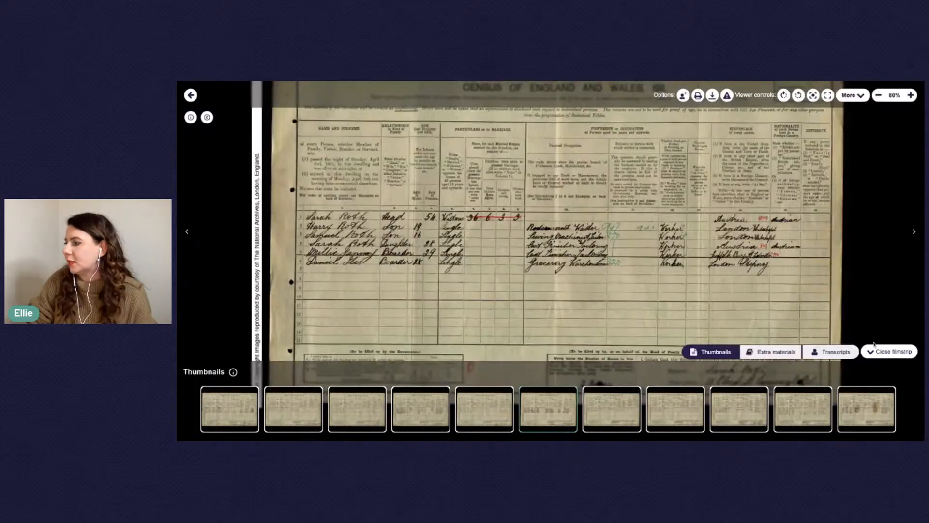
pyautogui.click(888, 351)
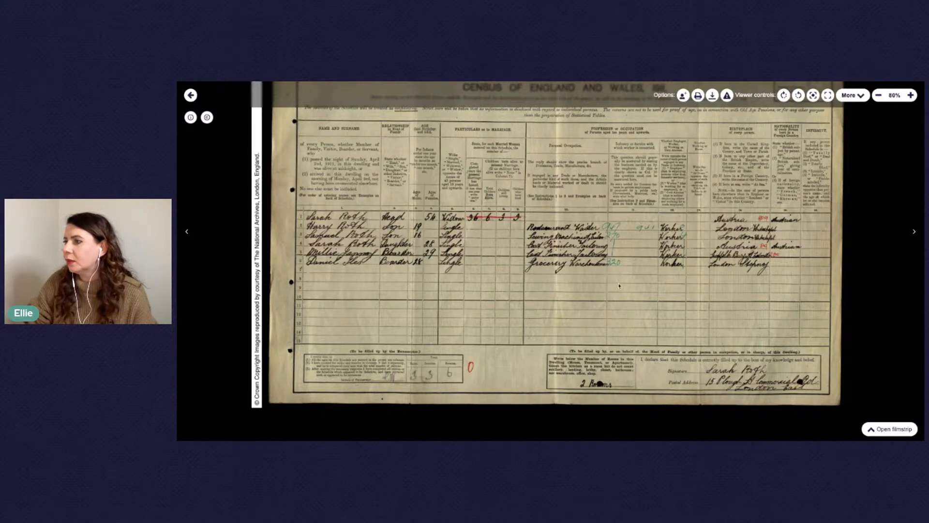
pyautogui.scroll(5, 477, 217)
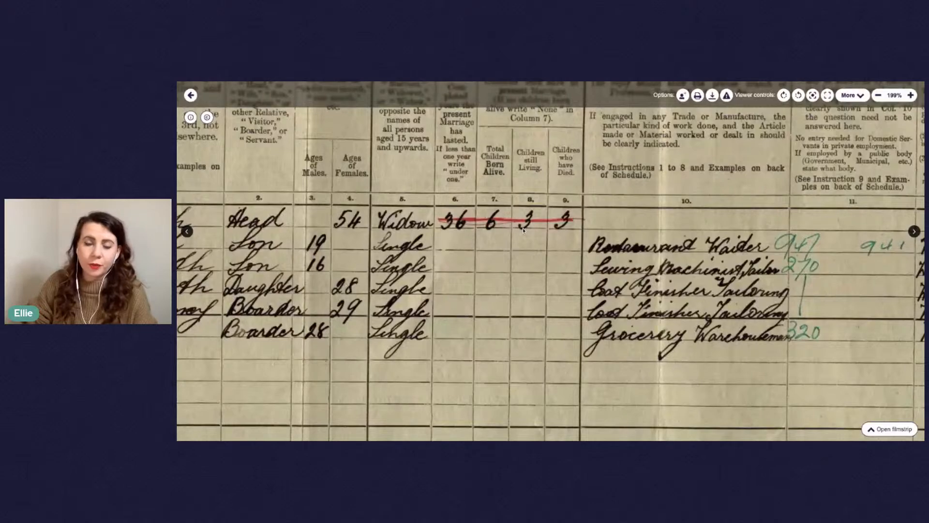
pyautogui.hscroll(-5, 493, 250)
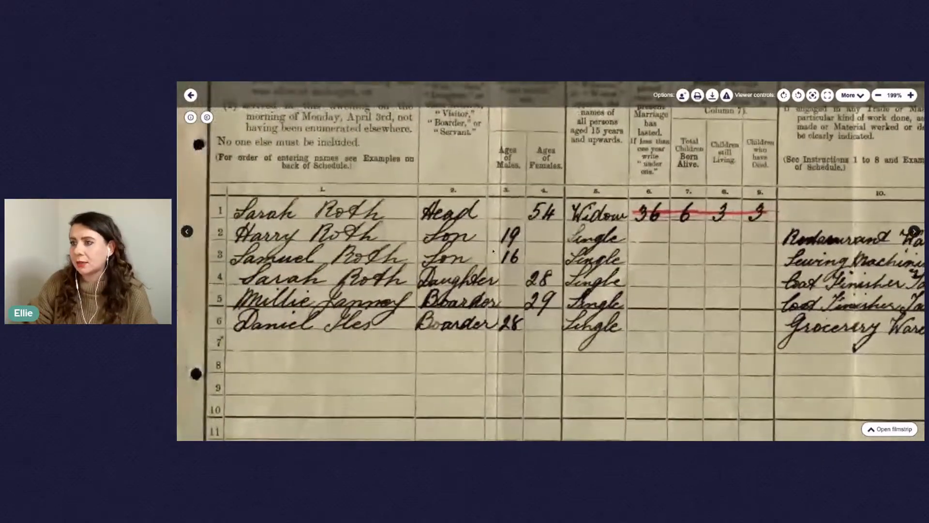
pyautogui.hscroll(1, 493, 250)
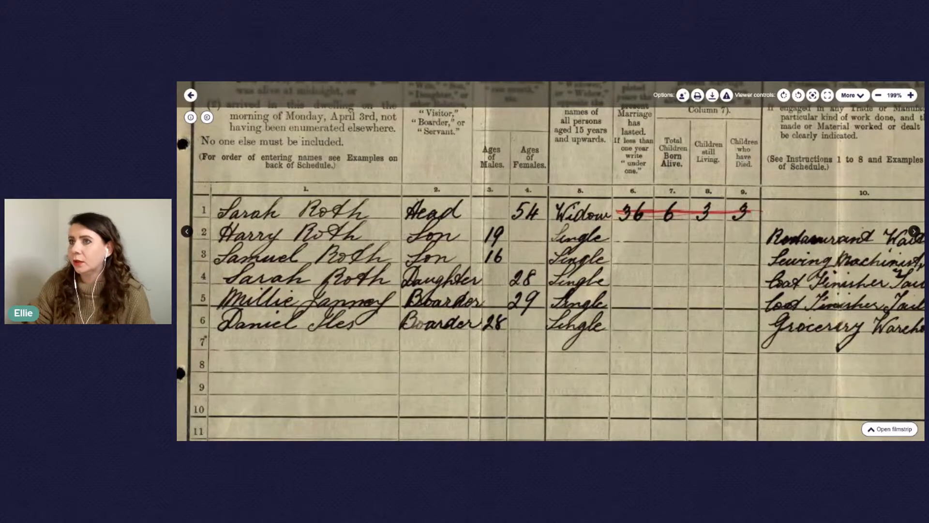
# Return to the 1901 census record and review the household members' relationships, ages, occupations and birthplaces.
pyautogui.hotkey('alt', 'Left')
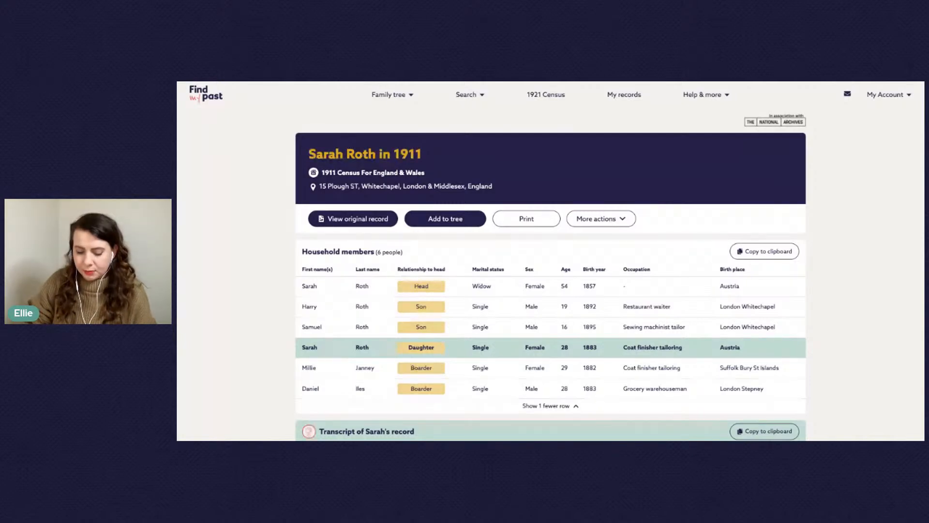
pyautogui.hotkey('alt', 'Left')
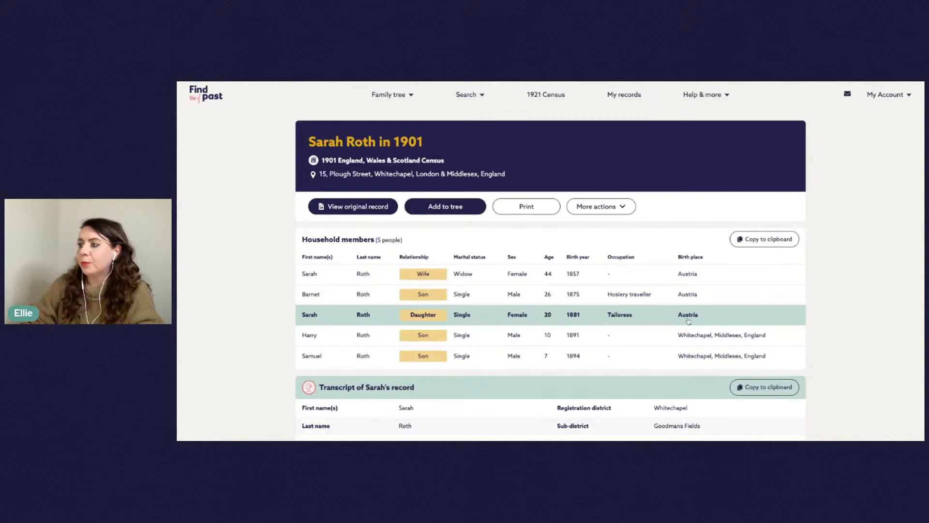
pyautogui.scroll(-1, 690, 321)
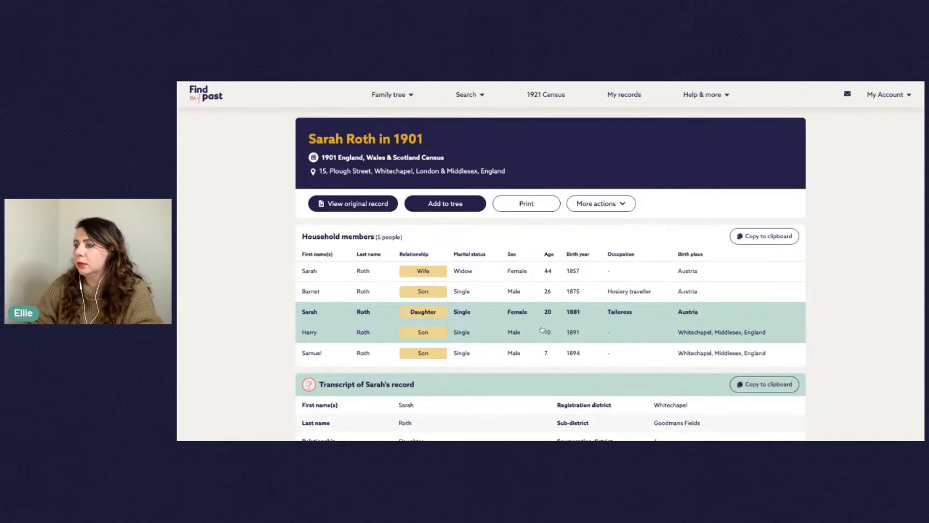
# View the original 1901 census image and examine the family's entries under the street, name, relation, age and occupation headings.
pyautogui.click(351, 205)
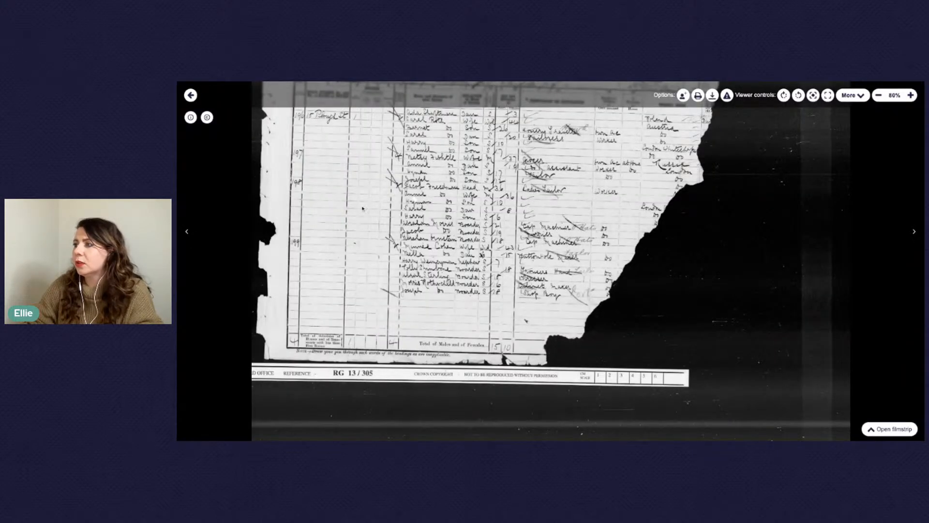
pyautogui.moveTo(479, 200); pyautogui.dragTo(479, 248)
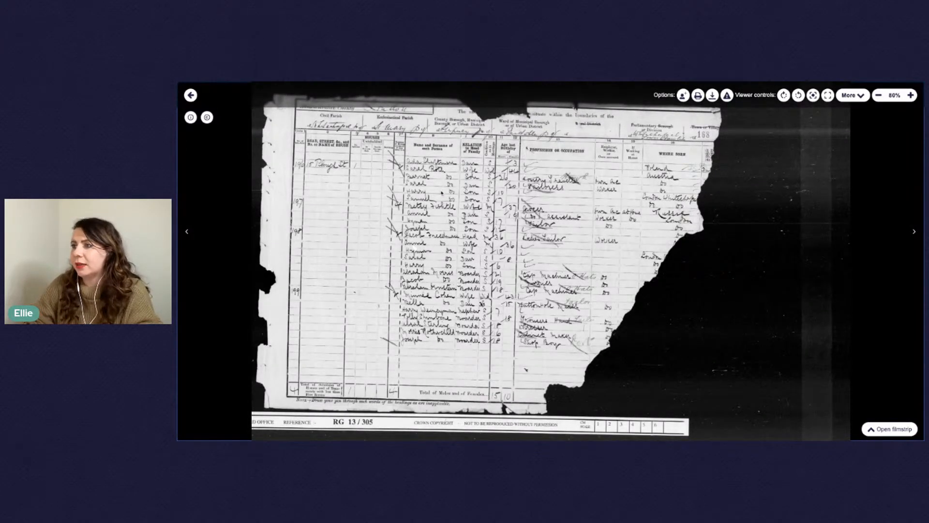
pyautogui.scroll(3, 526, 369)
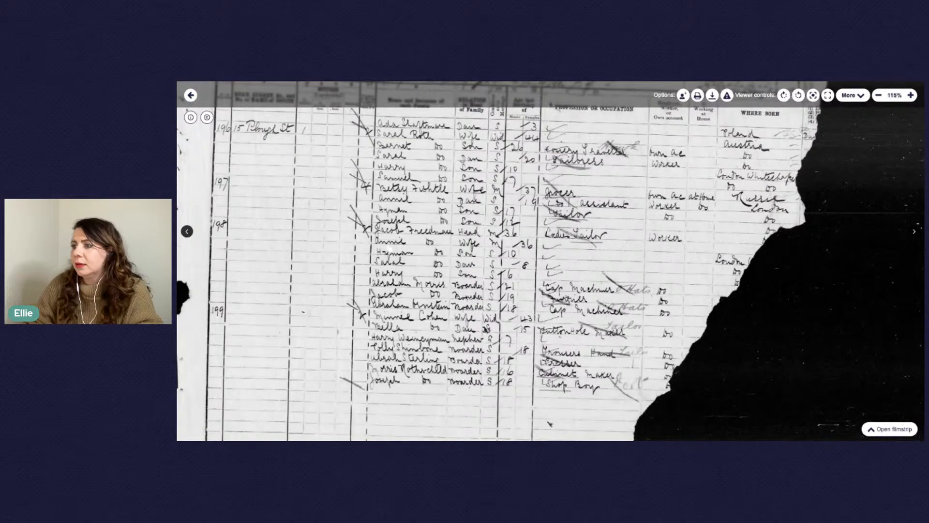
pyautogui.moveTo(549, 423); pyautogui.dragTo(557, 359)
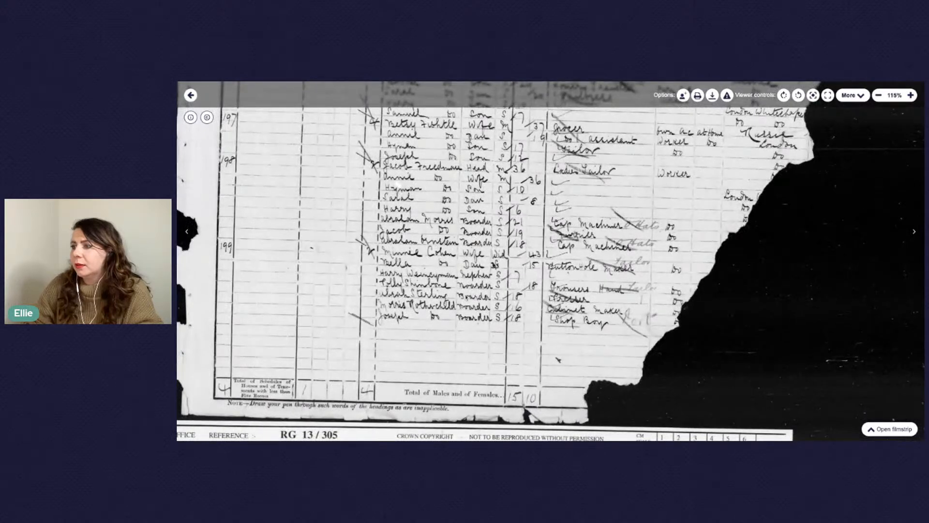
pyautogui.moveTo(398, 184); pyautogui.dragTo(398, 298)
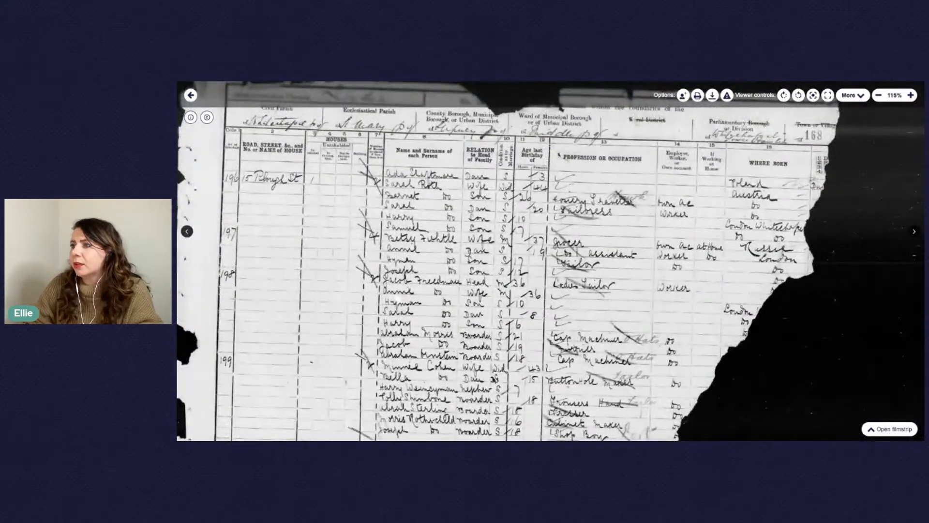
pyautogui.scroll(5, 436, 230)
pyautogui.moveTo(436, 229); pyautogui.dragTo(436, 257)
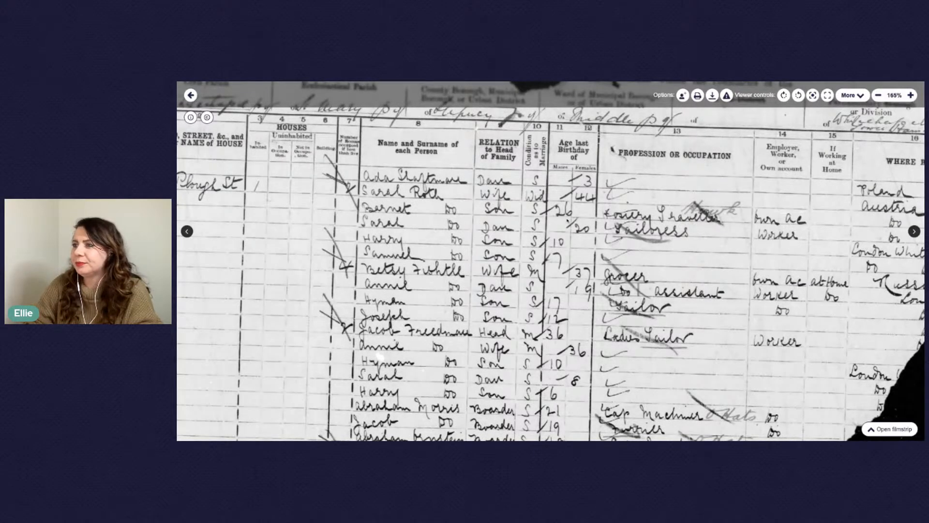
pyautogui.moveTo(496, 202); pyautogui.dragTo(524, 234)
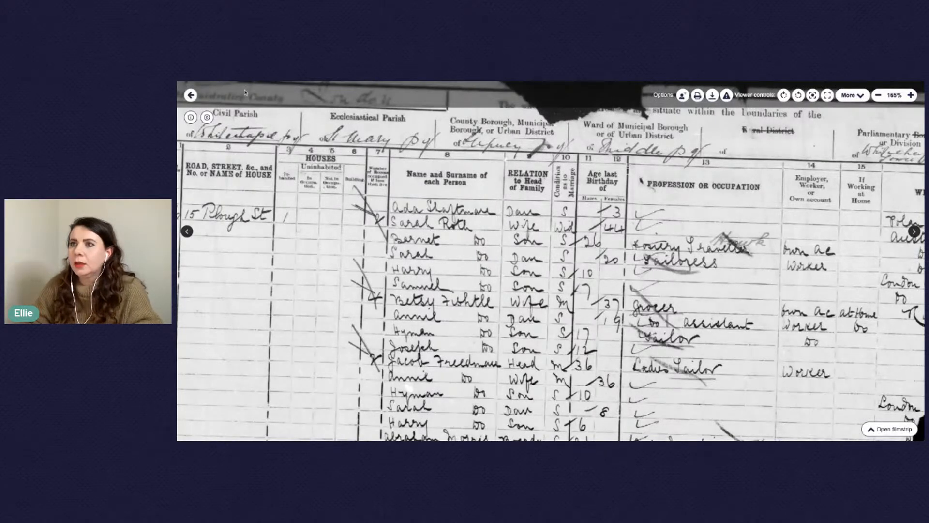
# Leave the 1901 image, go to the 1891 census record and read its transcript, including the institution and location details.
pyautogui.click(217, 82)
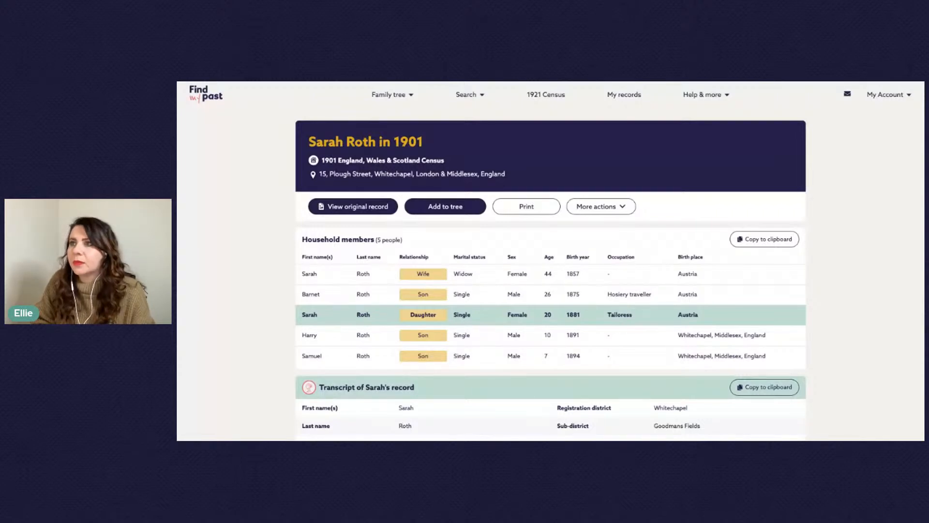
pyautogui.hotkey('alt', 'Left')
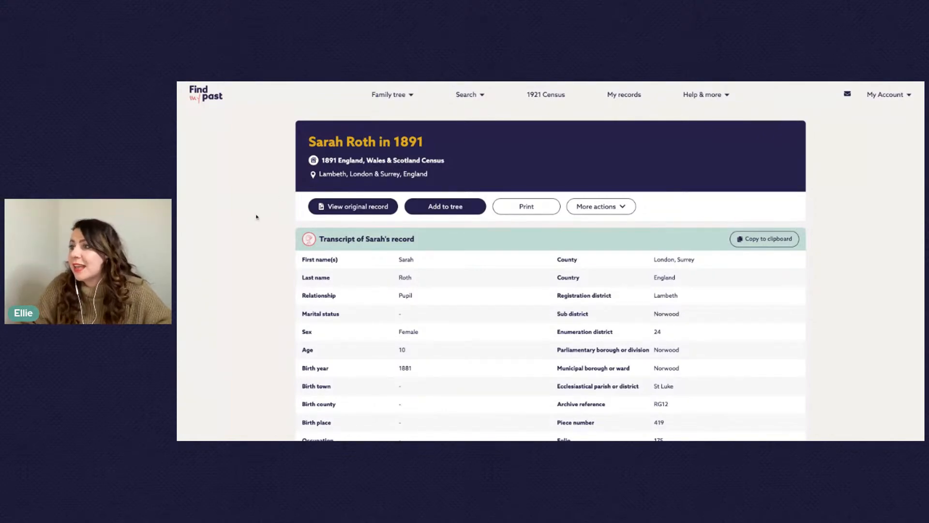
pyautogui.scroll(-2, 550, 261)
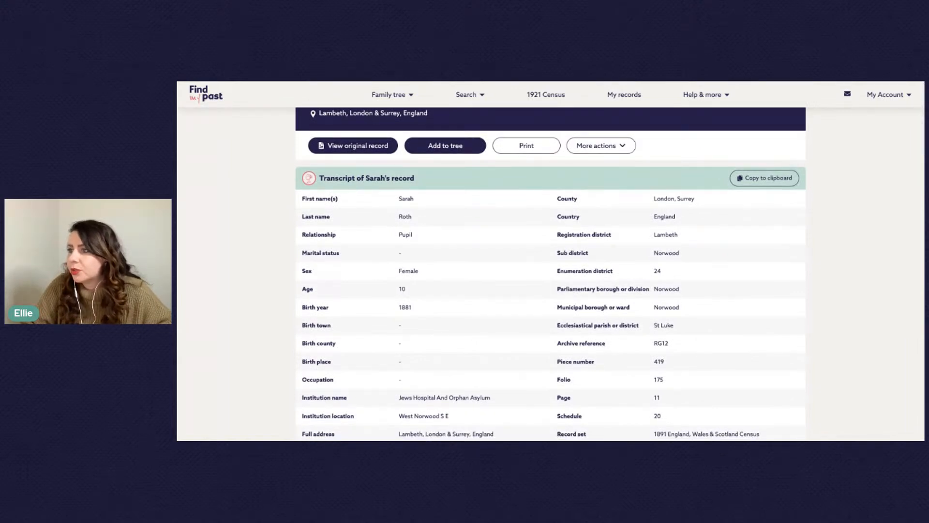
pyautogui.scroll(-4, 550, 271)
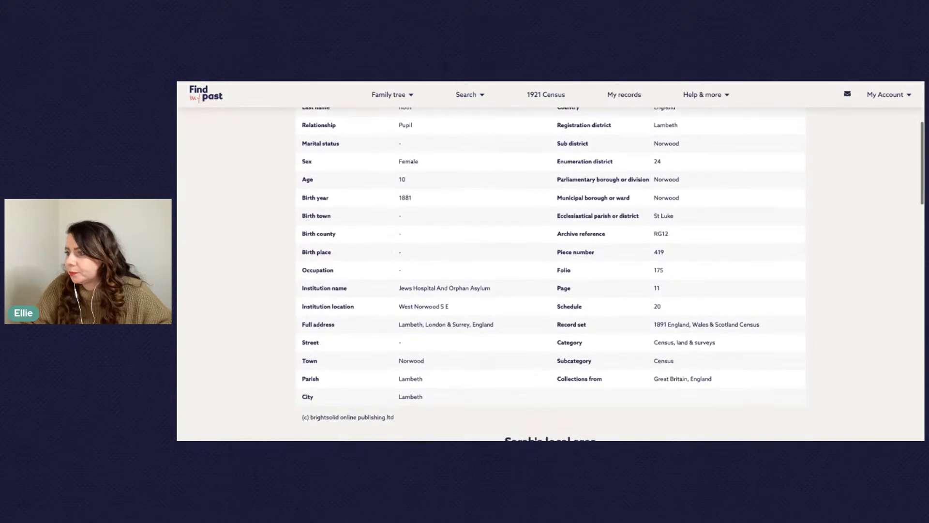
pyautogui.scroll(3, 551, 271)
pyautogui.scroll(3, 330, 218)
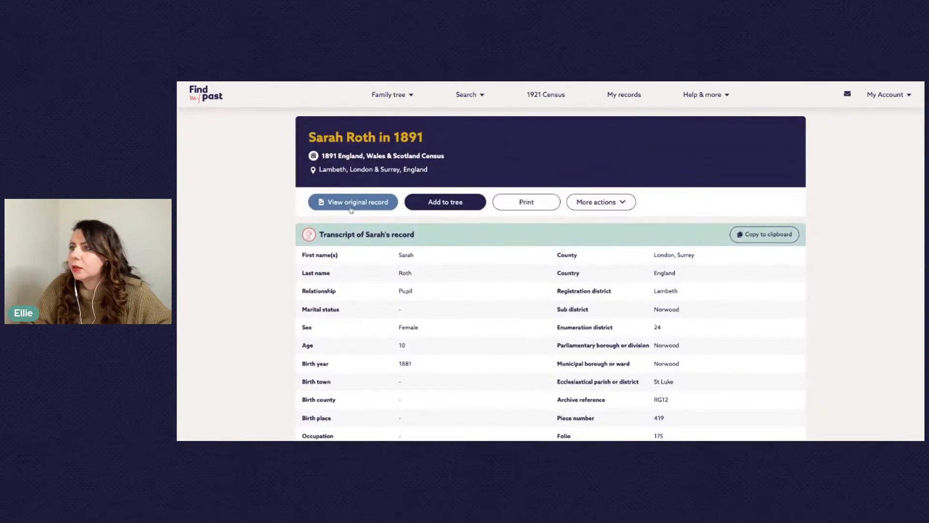
# View the original 1891 census image and examine the list of pupils, including the entry on line 20 and the column headings.
pyautogui.click(349, 203)
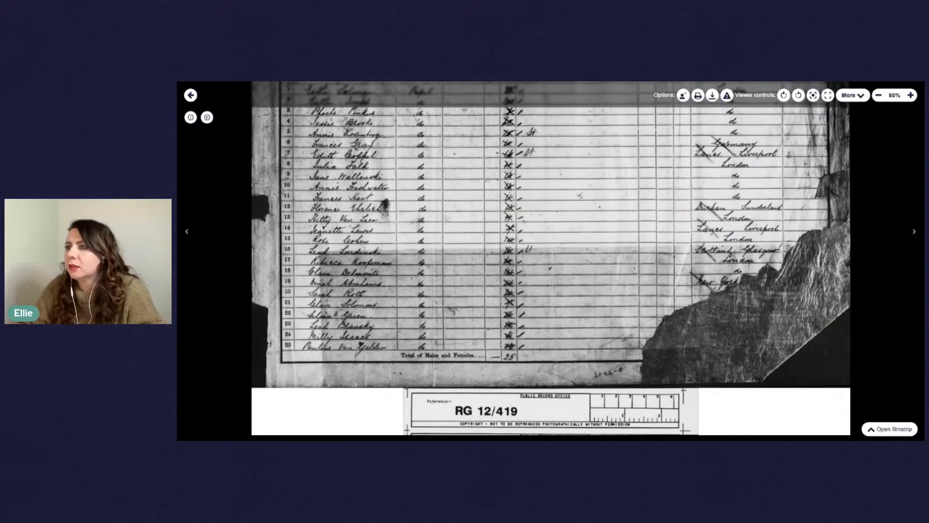
pyautogui.moveTo(386, 202); pyautogui.dragTo(385, 273)
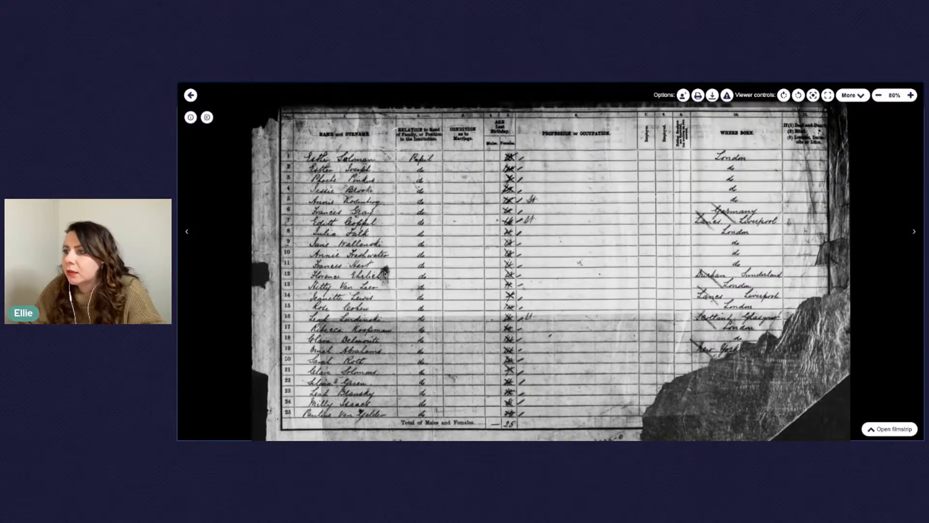
pyautogui.scroll(2, 377, 300)
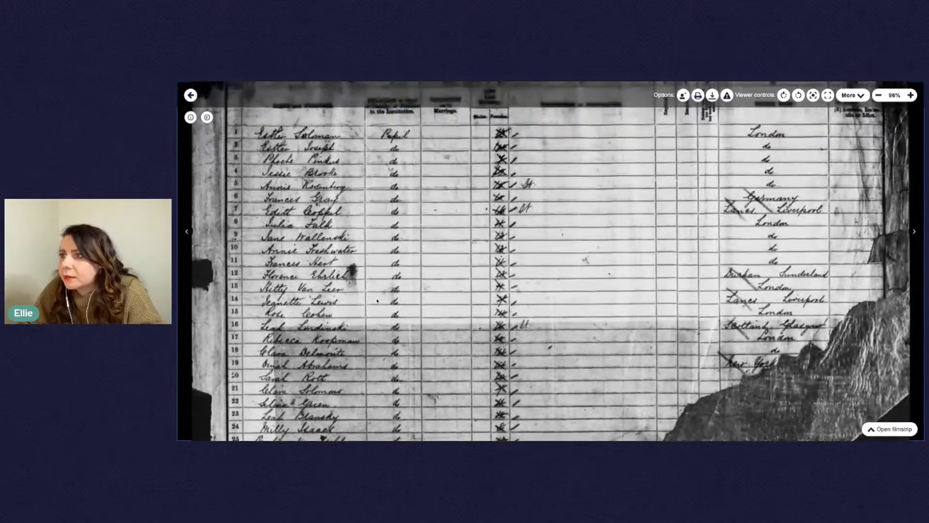
pyautogui.moveTo(377, 300); pyautogui.dragTo(377, 319)
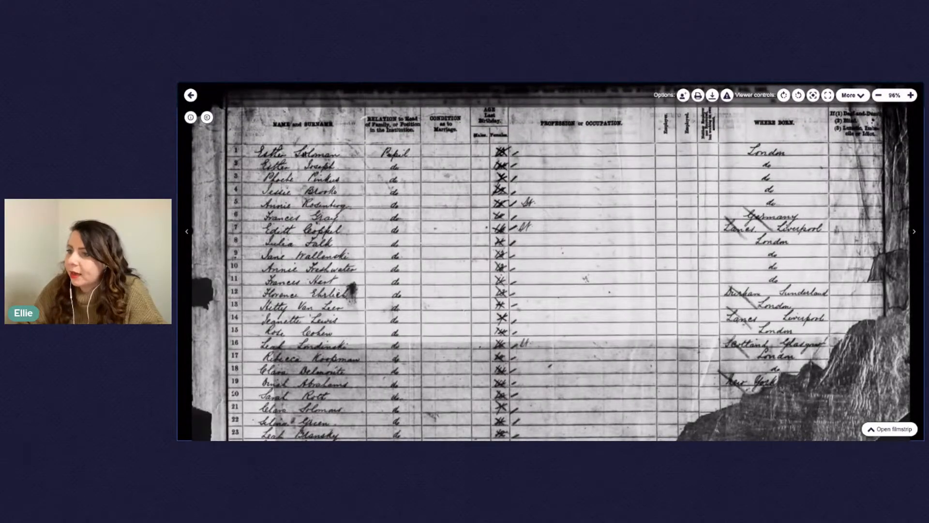
pyautogui.moveTo(345, 394); pyautogui.dragTo(345, 332)
pyautogui.scroll(1, 339, 367)
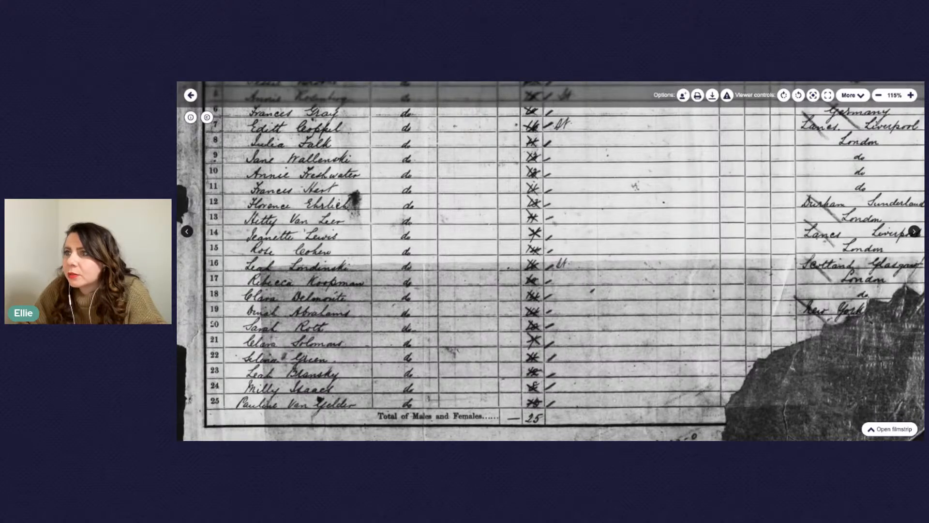
pyautogui.moveTo(307, 372)
pyautogui.mouseDown()
pyautogui.moveTo(315, 317)
pyautogui.moveTo(317, 374)
pyautogui.mouseUp()
pyautogui.moveTo(344, 159); pyautogui.dragTo(348, 275)
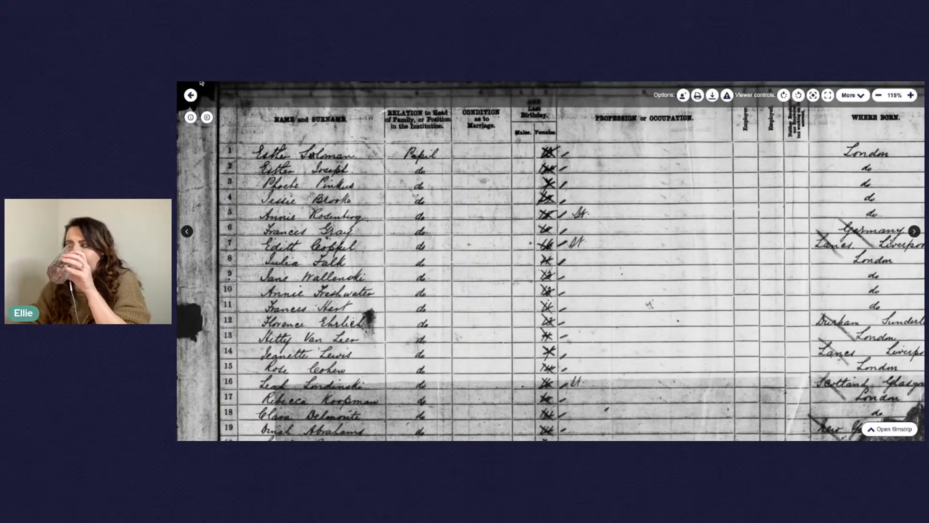
pyautogui.moveTo(604, 359); pyautogui.dragTo(534, 213)
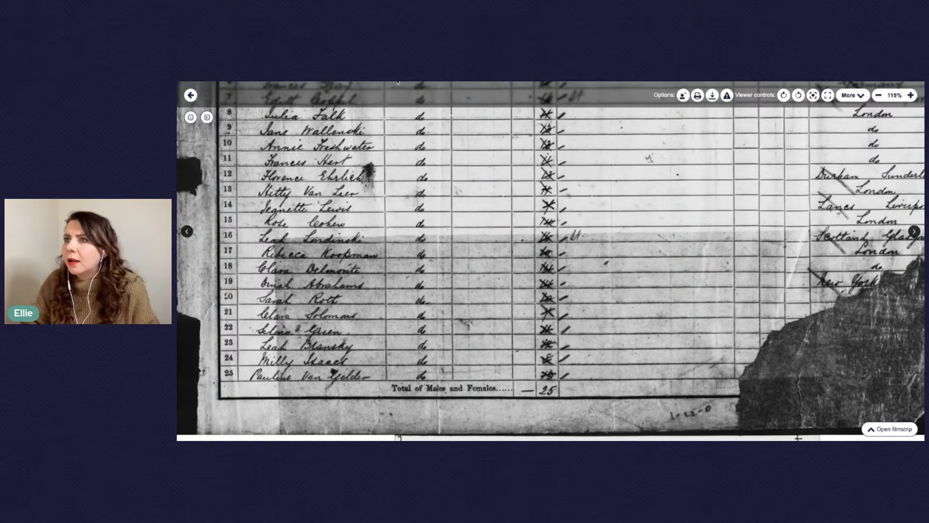
# Leave the 1891 image, switch to the 1881 census record and review the household members.
pyautogui.hotkey('alt', 'Left')
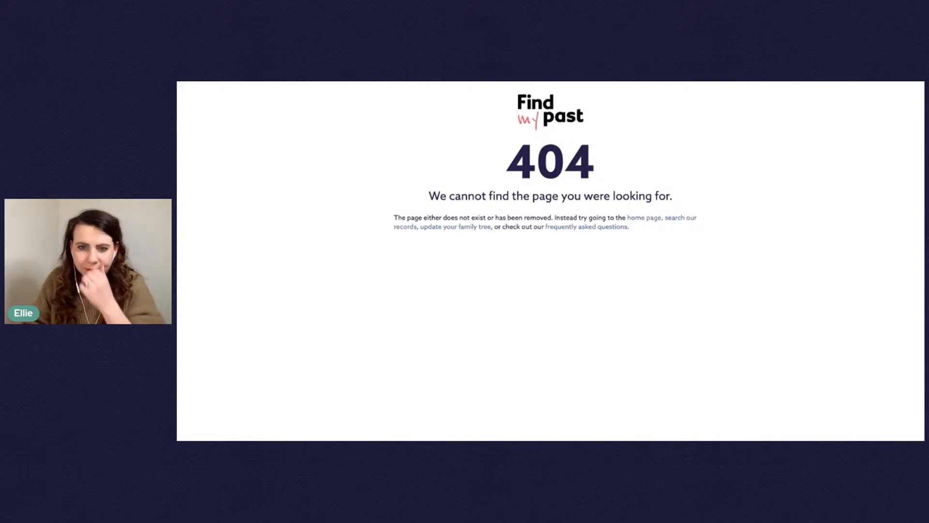
pyautogui.hotkey('alt', 'Left')
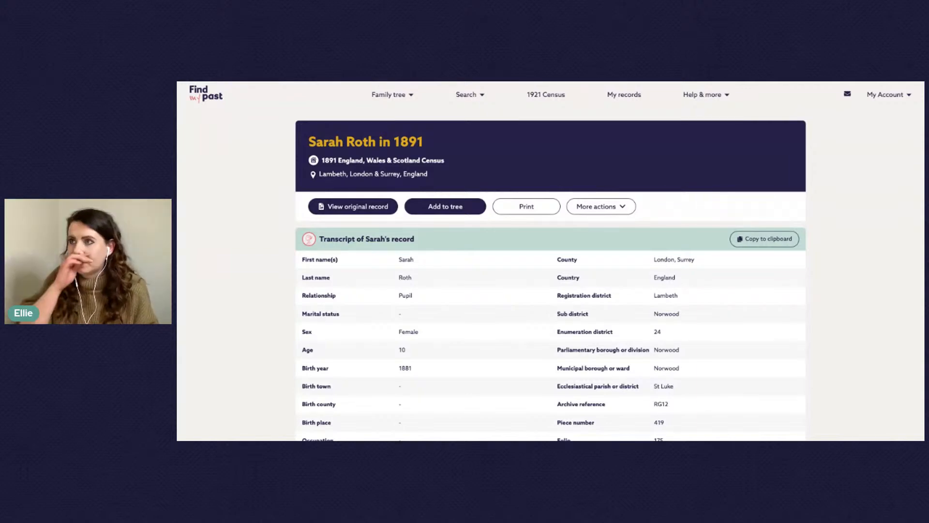
pyautogui.hotkey('ctrl', 'Tab')
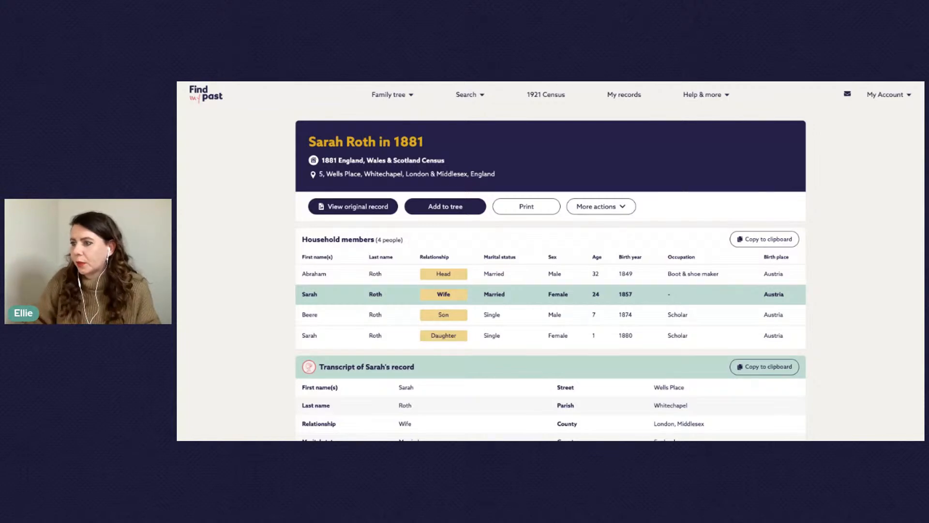
pyautogui.scroll(-1, 550, 280)
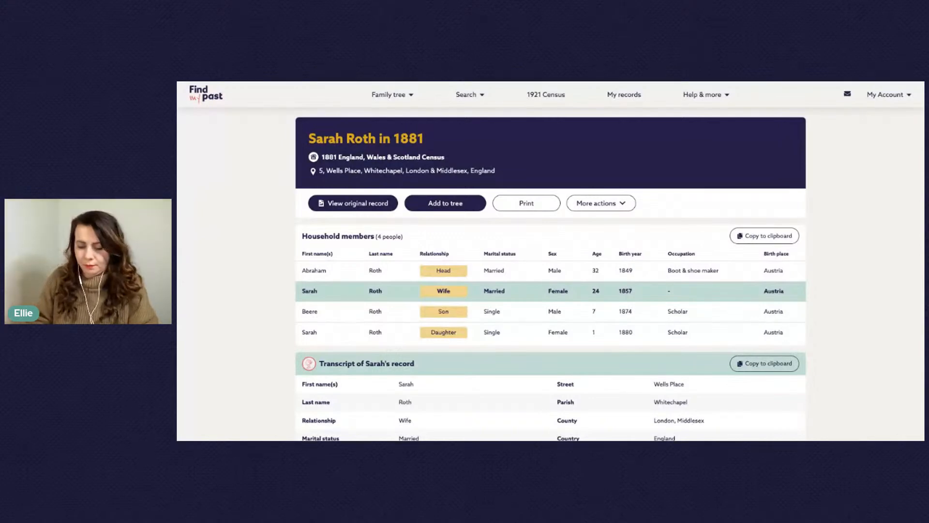
# Try to view the original 1881 census image, and go back to the 1891 record's transcript.
pyautogui.click(356, 201)
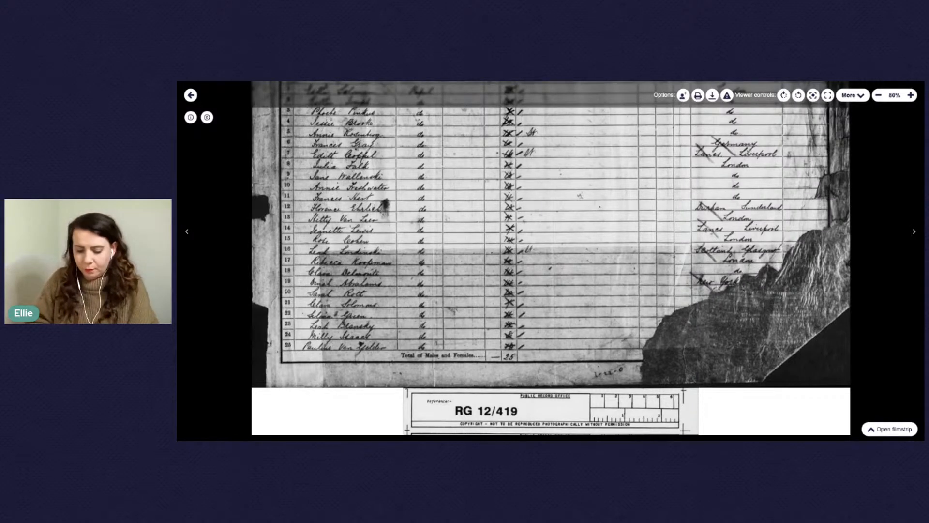
pyautogui.hotkey('alt', 'Left')
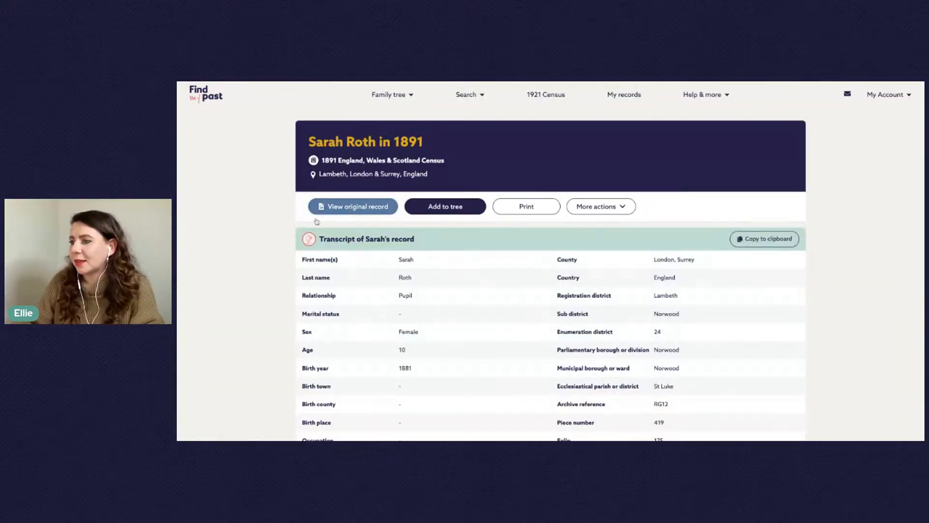
# Reread the 1891 census transcript, including the age, birth year and institution details.
pyautogui.scroll(-2, 283, 238)
pyautogui.scroll(-2, 283, 238)
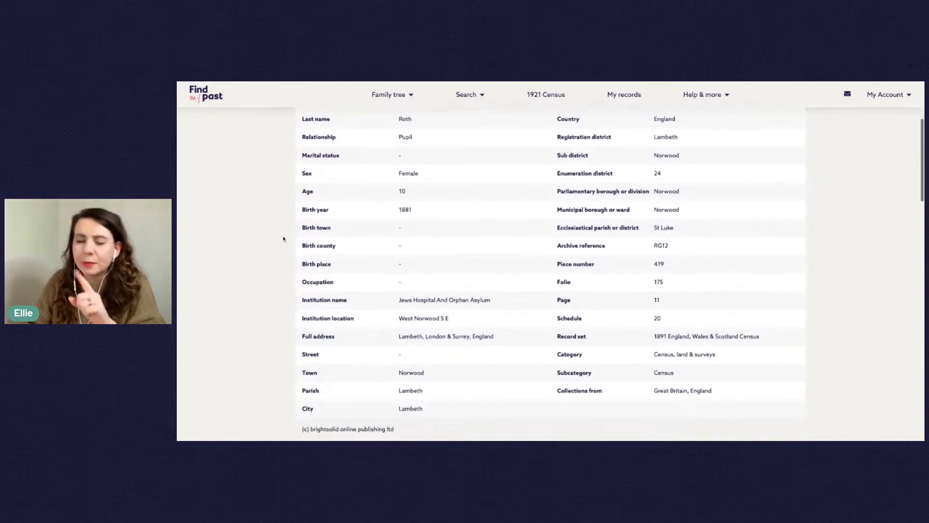
pyautogui.scroll(2, 284, 237)
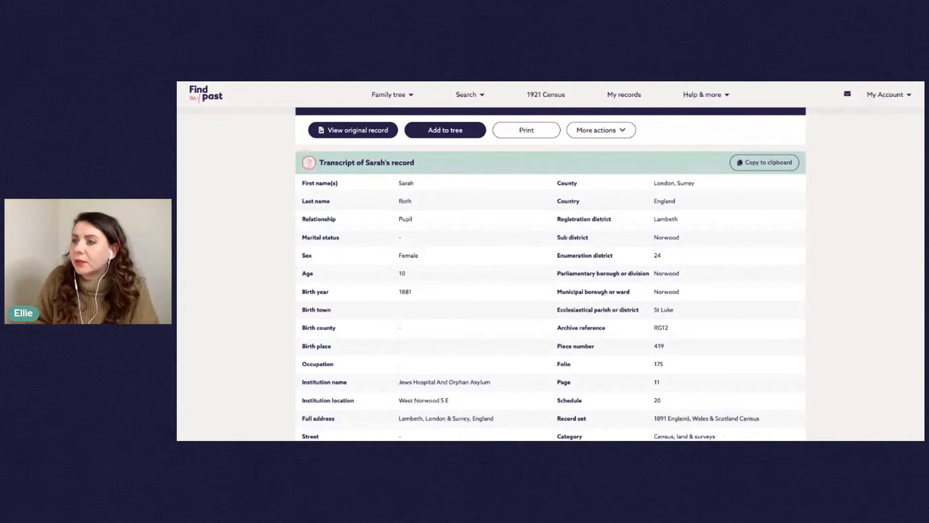
# Switch to the 1891 Baltimore passenger list record and review its transcript for age, birthplace, ship and arrival details.
pyautogui.hotkey('ctrl', 'Tab')
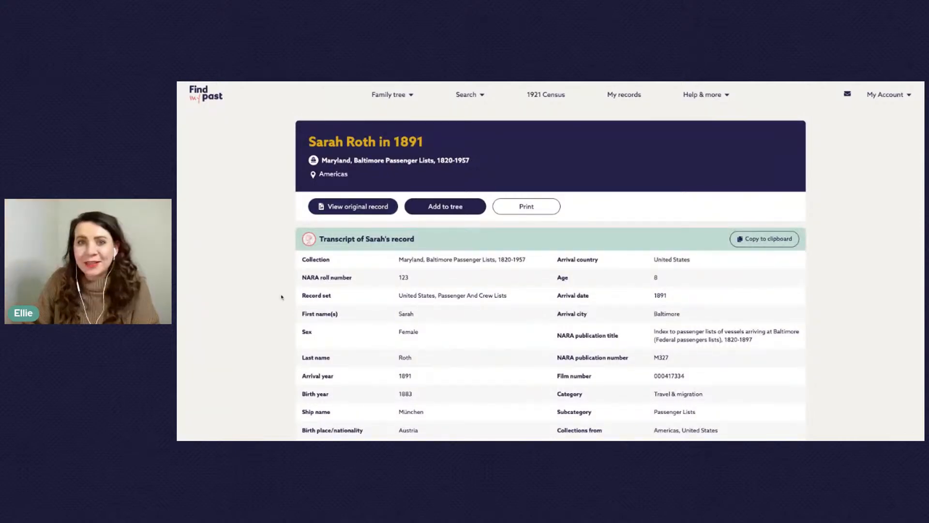
pyautogui.scroll(-1, 281, 296)
pyautogui.scroll(1, 281, 296)
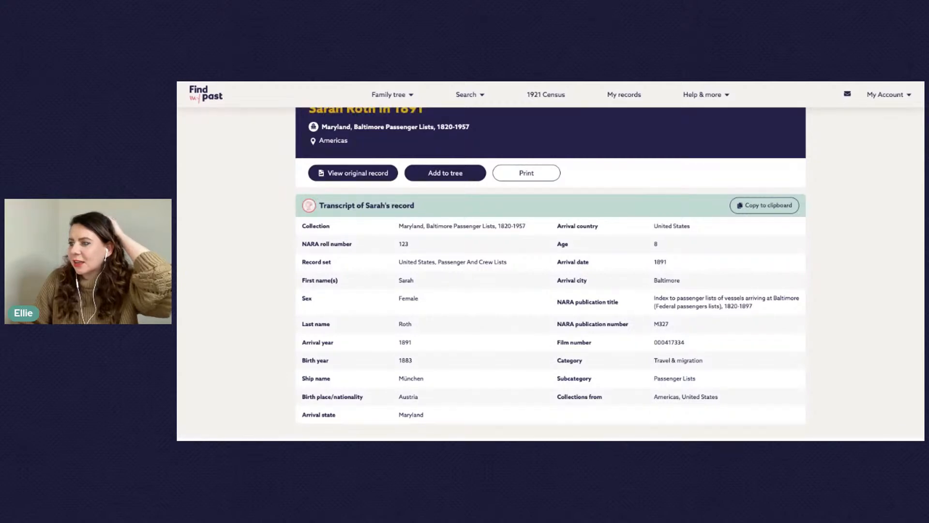
pyautogui.scroll(1, 551, 266)
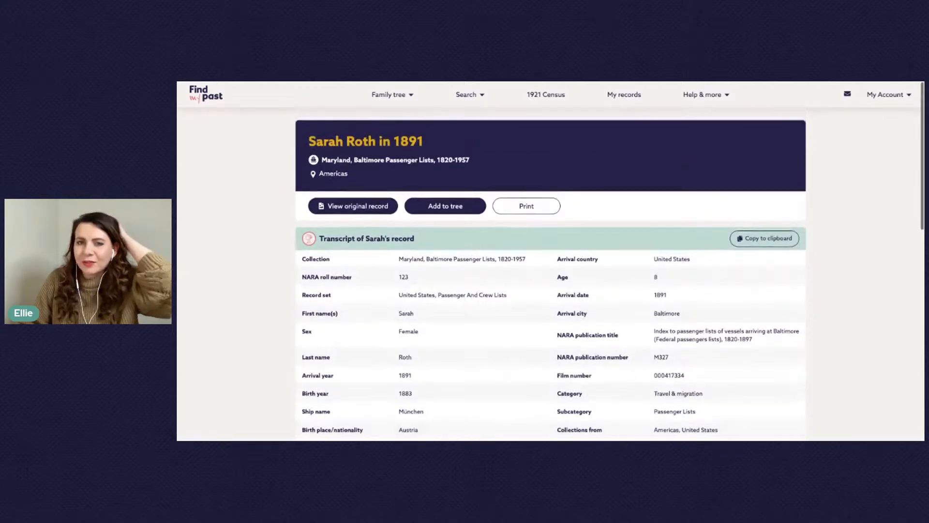
# View the original Baltimore passenger card and examine its age, nationality, destination, vessel and date entries.
pyautogui.click(333, 211)
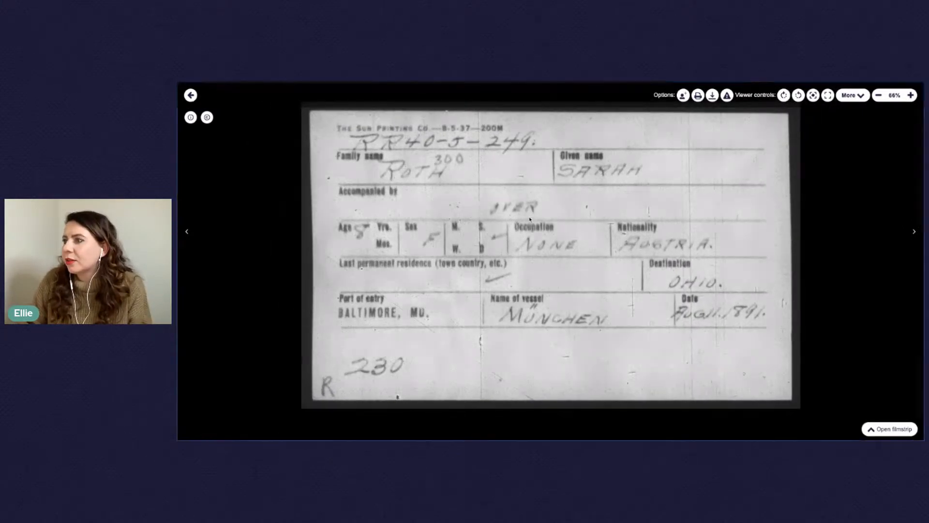
pyautogui.scroll(5, 516, 218)
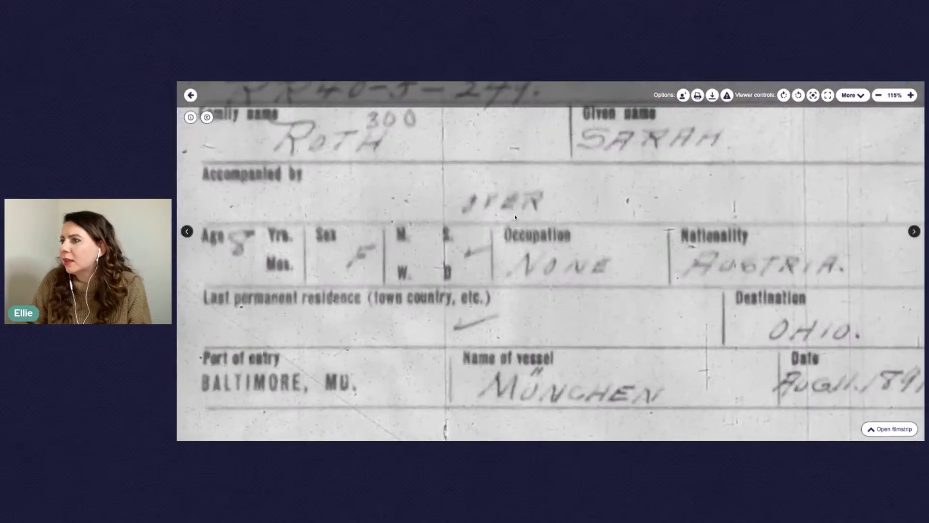
pyautogui.scroll(-3, 494, 216)
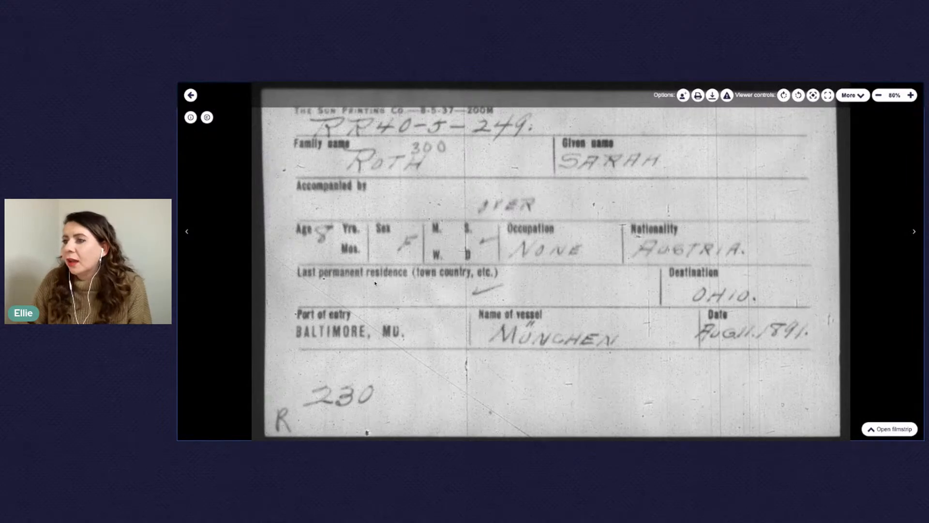
pyautogui.scroll(-1, 588, 250)
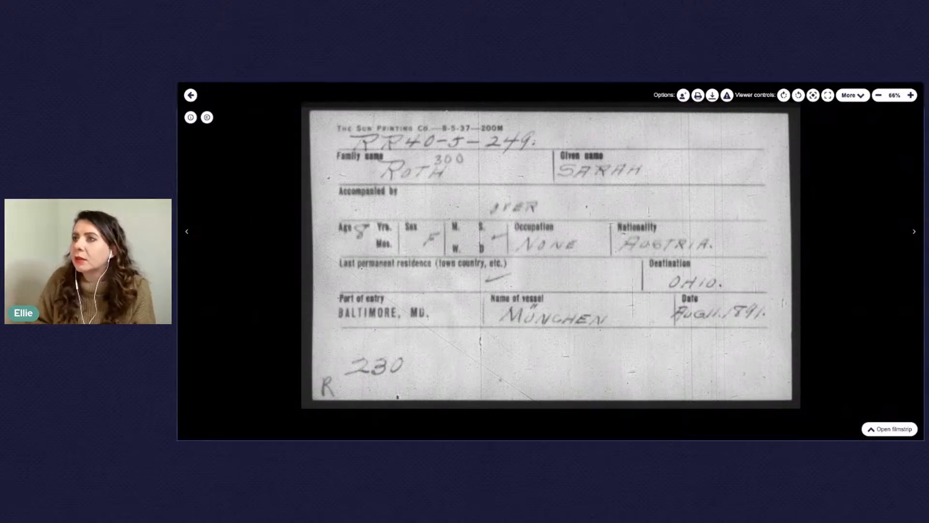
# Switch to the Portsmouth Evening News page of 1 September 1904 and read the "25 Hours at Work" article to its end.
pyautogui.hotkey('ctrl', 'Tab')
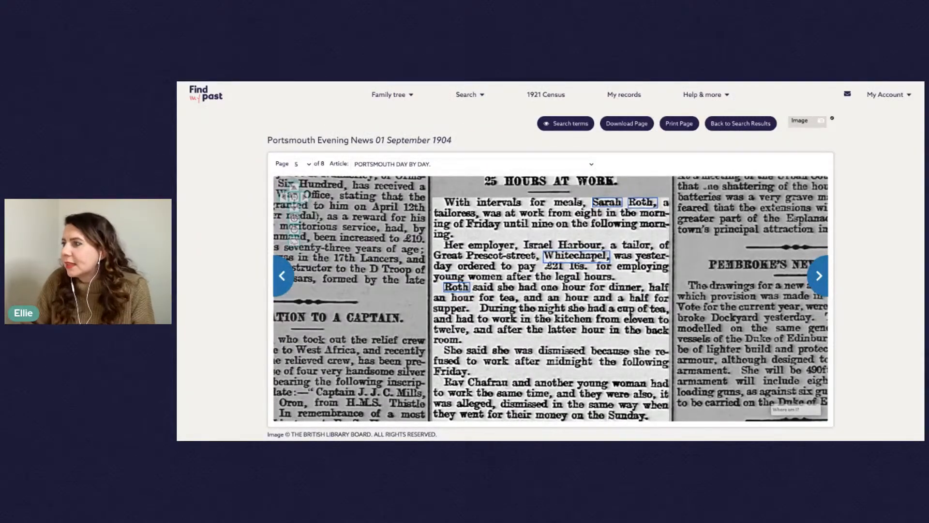
pyautogui.moveTo(713, 230); pyautogui.dragTo(699, 244)
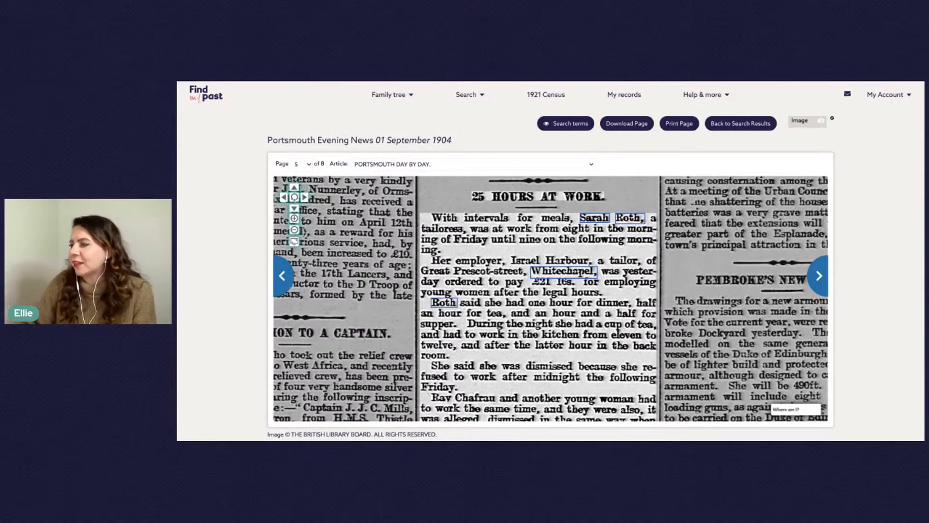
pyautogui.scroll(-3, 604, 358)
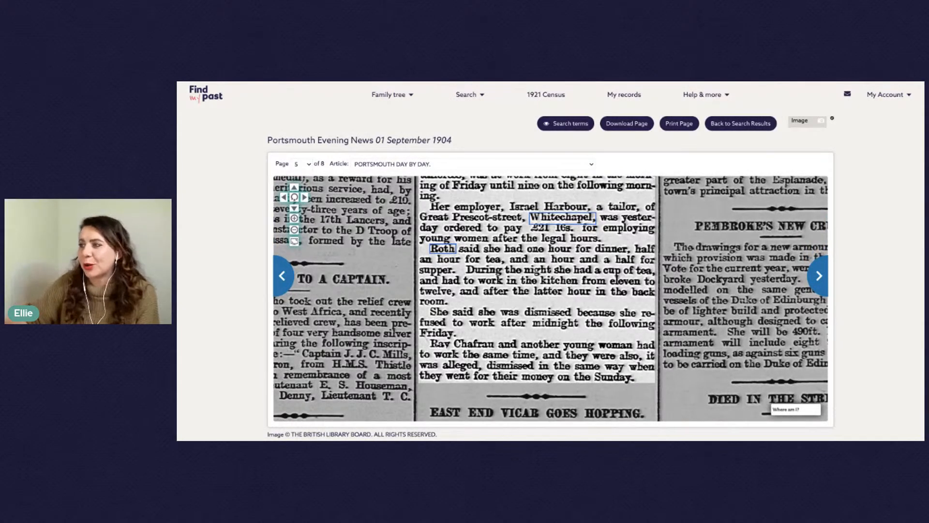
pyautogui.scroll(-1, 606, 316)
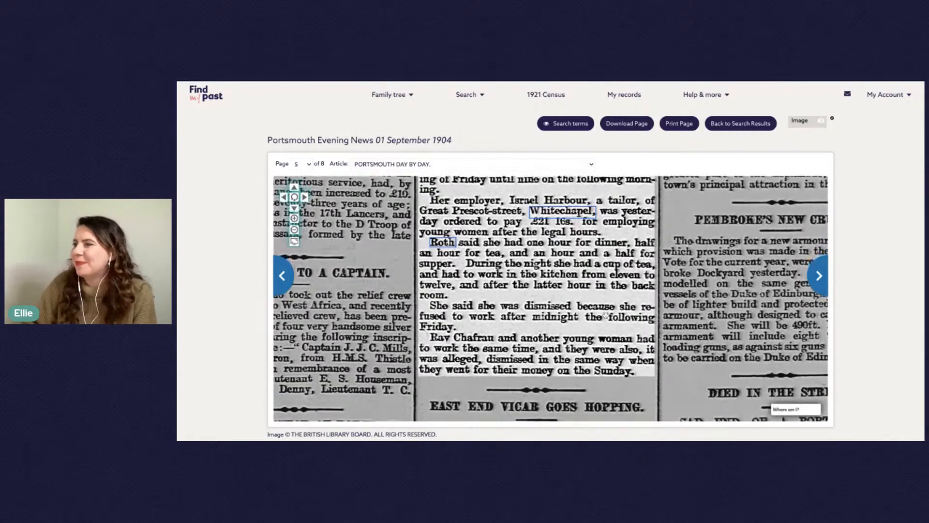
pyautogui.scroll(-1, 606, 315)
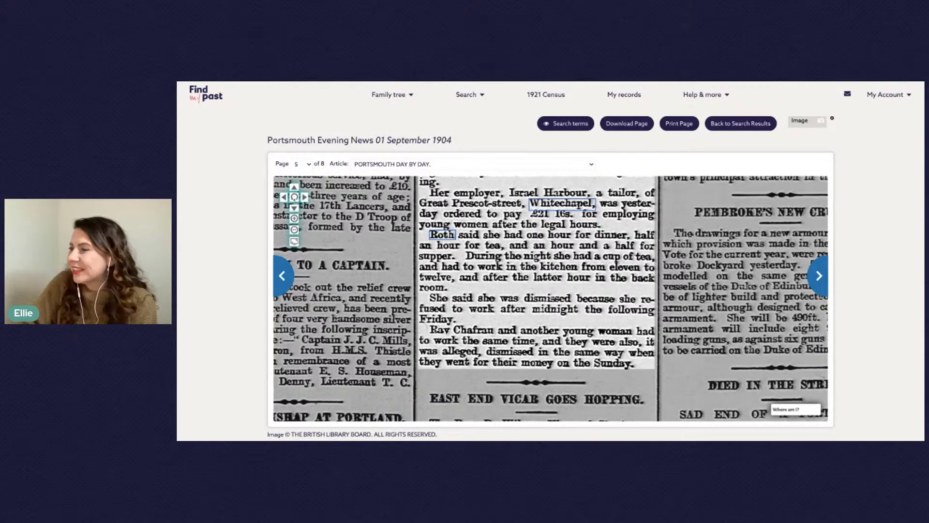
pyautogui.moveTo(474, 221); pyautogui.dragTo(458, 273)
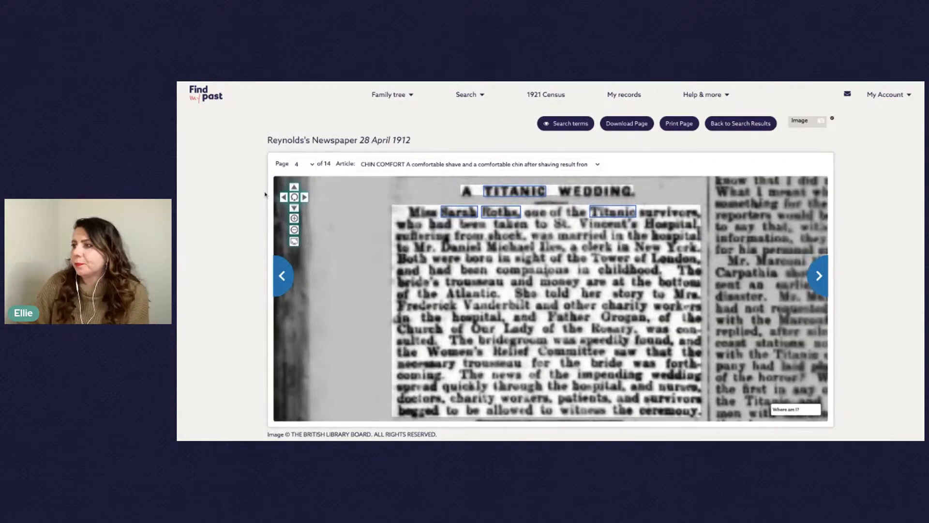
# Fit the whole "A Titanic Wedding" article in Reynolds's Newspaper of 28 April 1912 into view and read it.
pyautogui.click(295, 230)
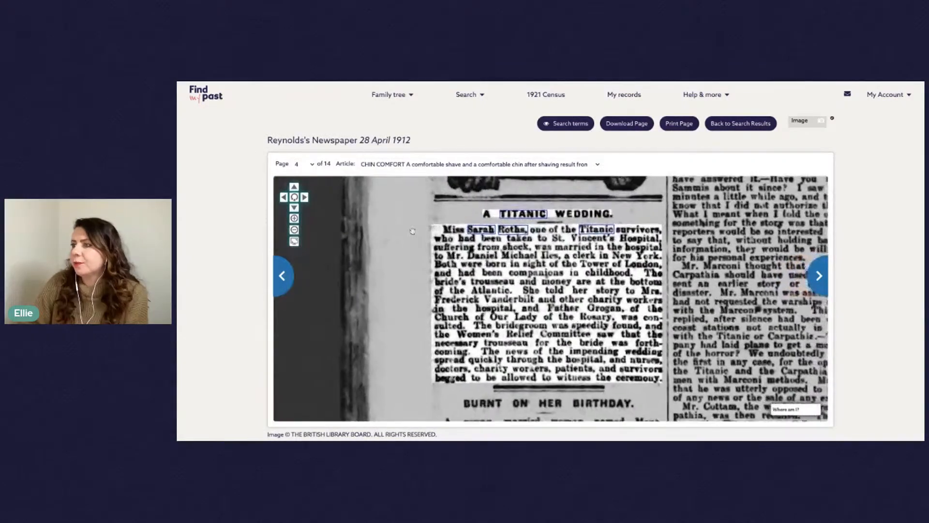
pyautogui.moveTo(412, 231); pyautogui.dragTo(399, 221)
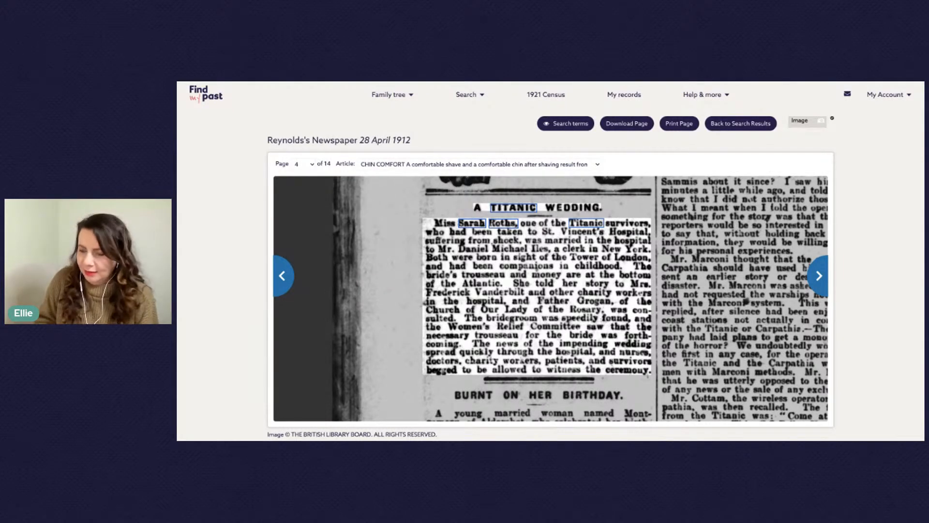
# Go to the Aberdeen Press and Journal page of 22 April 1912 and find the highlighted name in the official list of Titanic survivors.
pyautogui.hotkey('alt', 'Left')
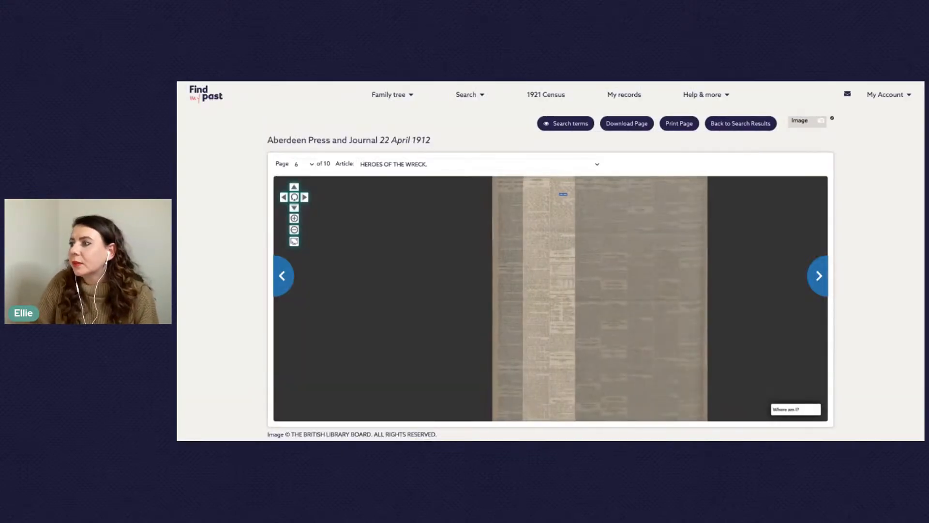
pyautogui.scroll(6, 577, 207)
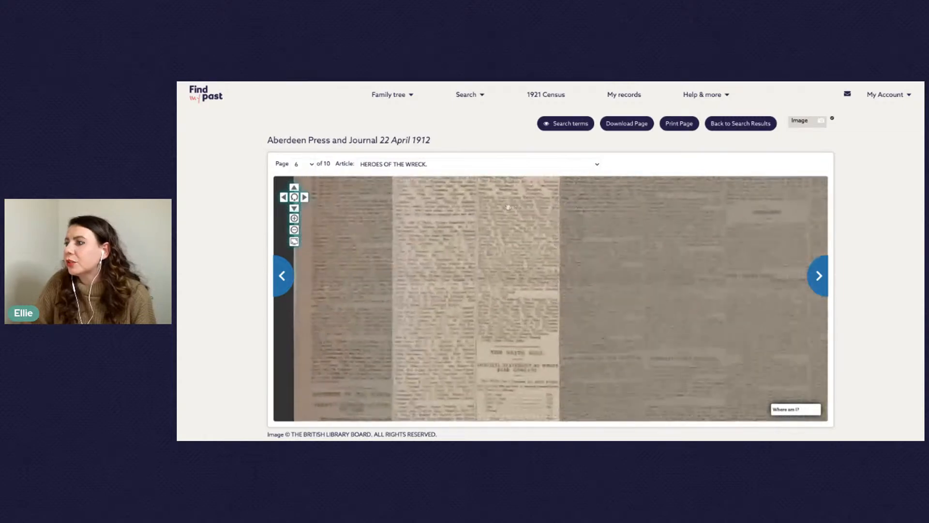
pyautogui.moveTo(485, 192); pyautogui.dragTo(497, 266)
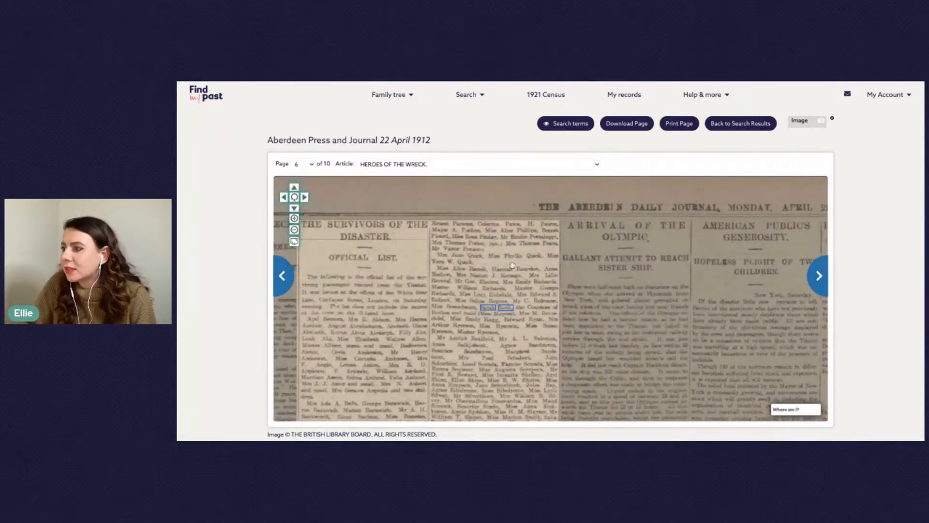
pyautogui.scroll(1, 500, 316)
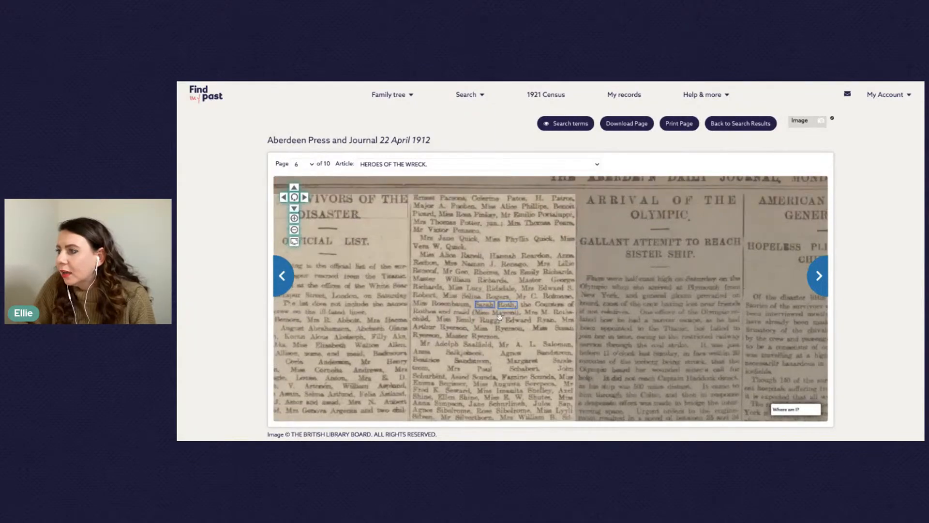
pyautogui.scroll(2, 500, 317)
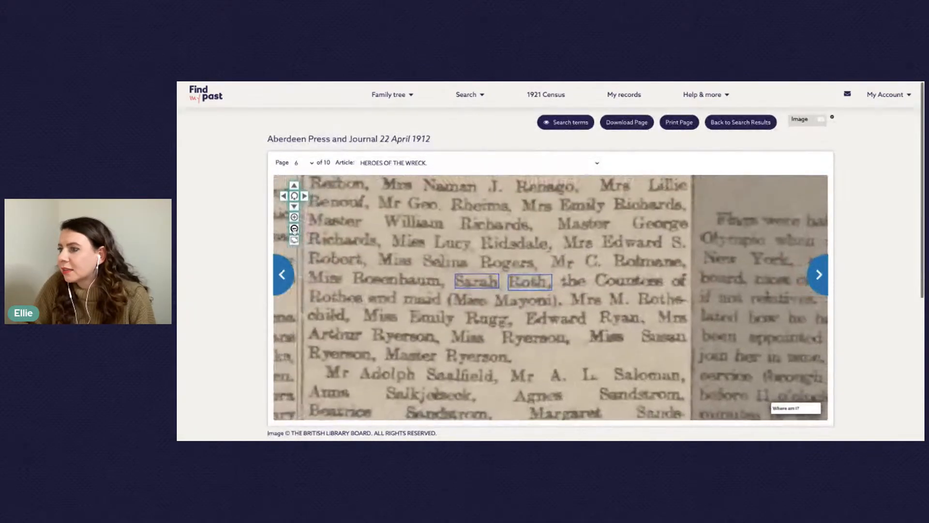
pyautogui.click(294, 229)
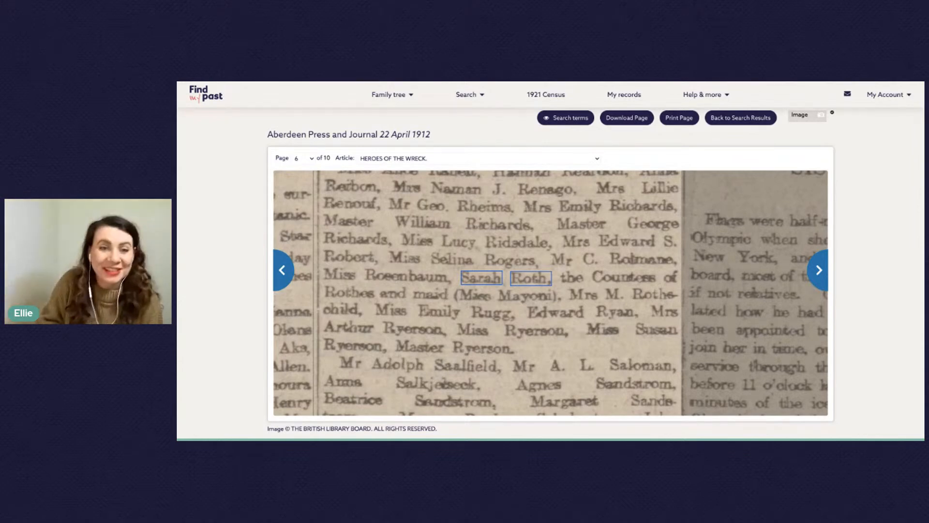
# Switch to the 1912 United States Marriages record and review the transcript's ages, parents, spouse details, event date and place.
pyautogui.hotkey('ctrl', 'Tab')
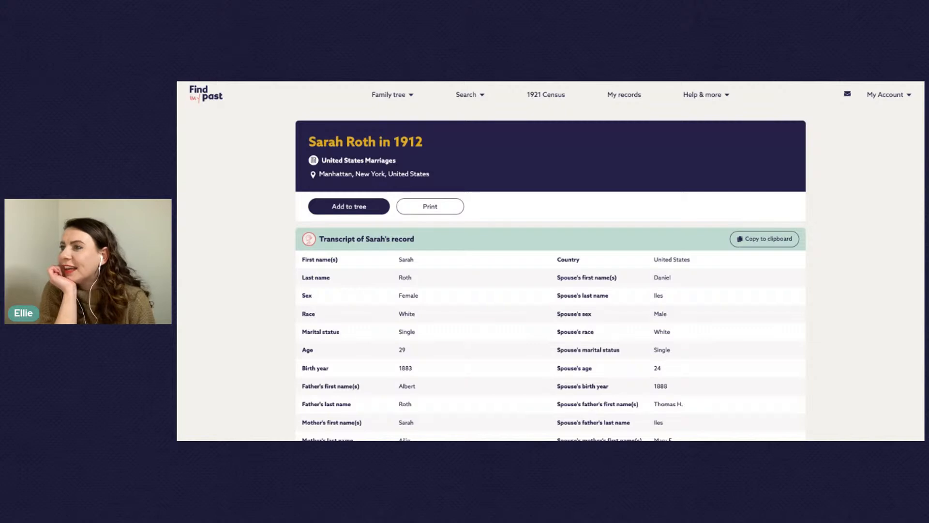
pyautogui.scroll(-1, 256, 212)
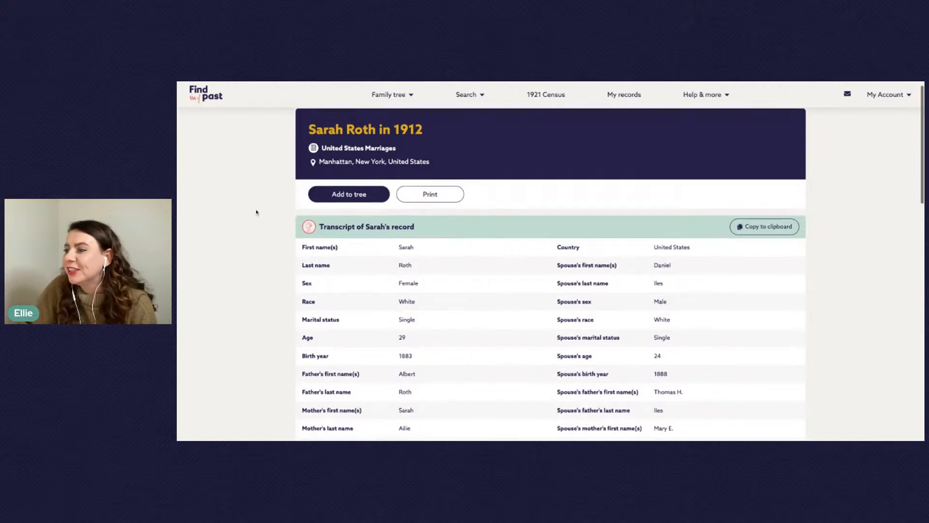
pyautogui.scroll(-2, 256, 212)
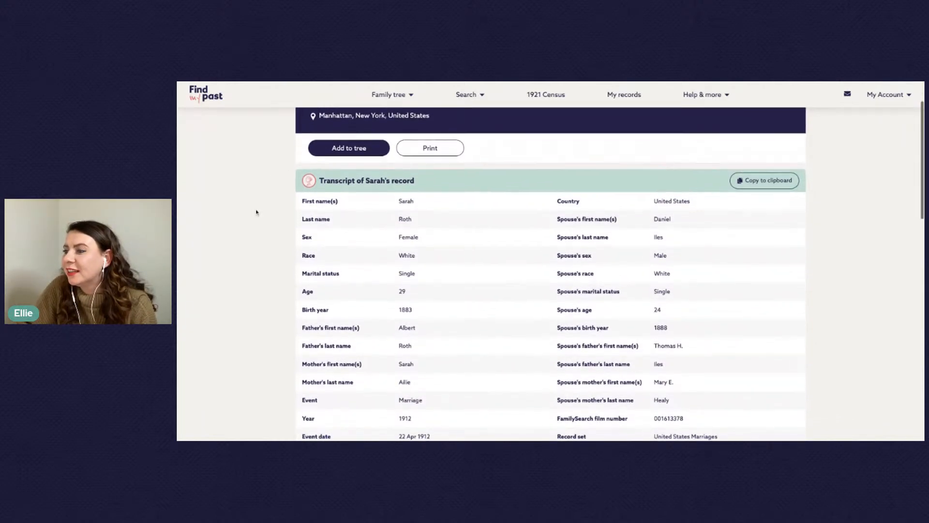
pyautogui.scroll(-1, 257, 212)
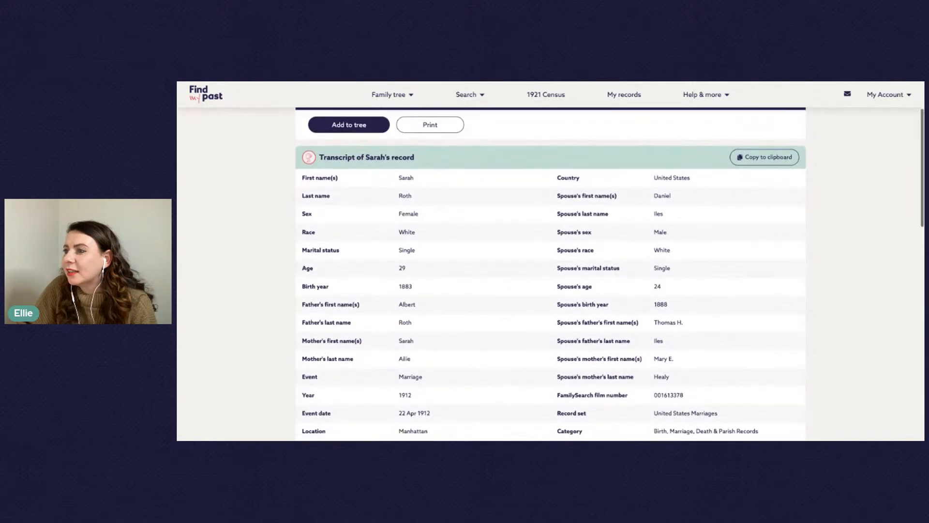
pyautogui.scroll(-1, 256, 212)
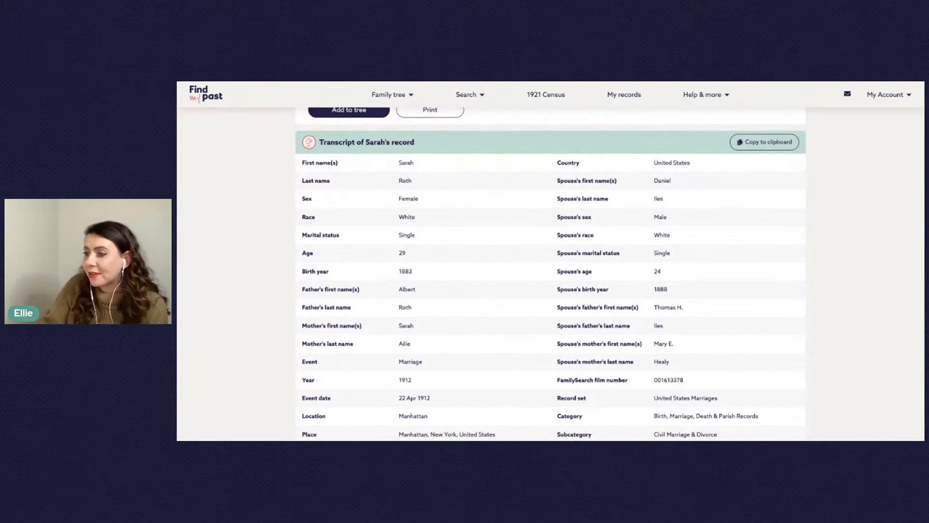
pyautogui.scroll(-1, 550, 273)
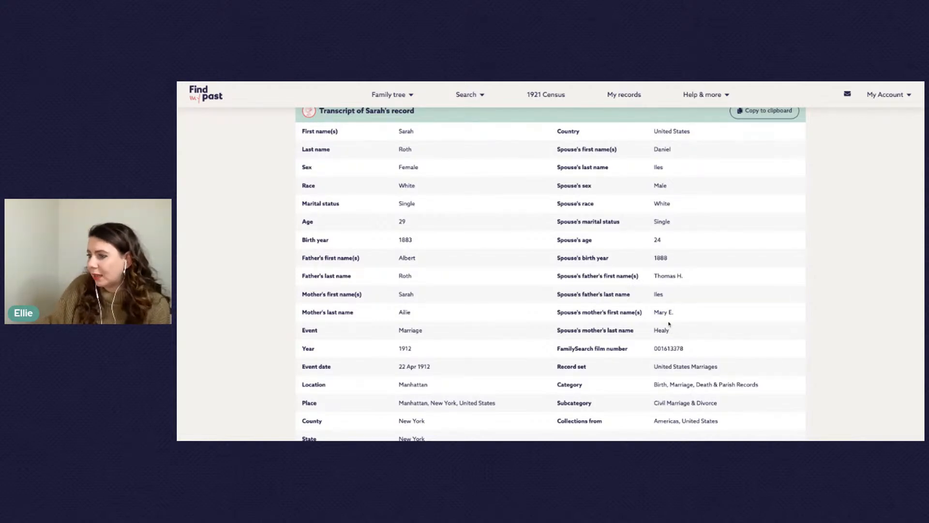
pyautogui.scroll(-2, 669, 324)
pyautogui.scroll(1, 669, 324)
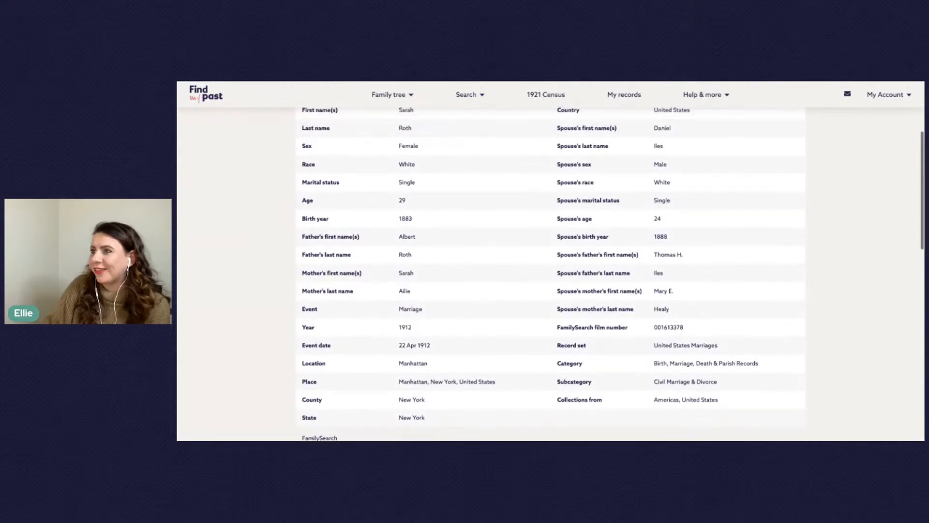
pyautogui.scroll(3, 551, 274)
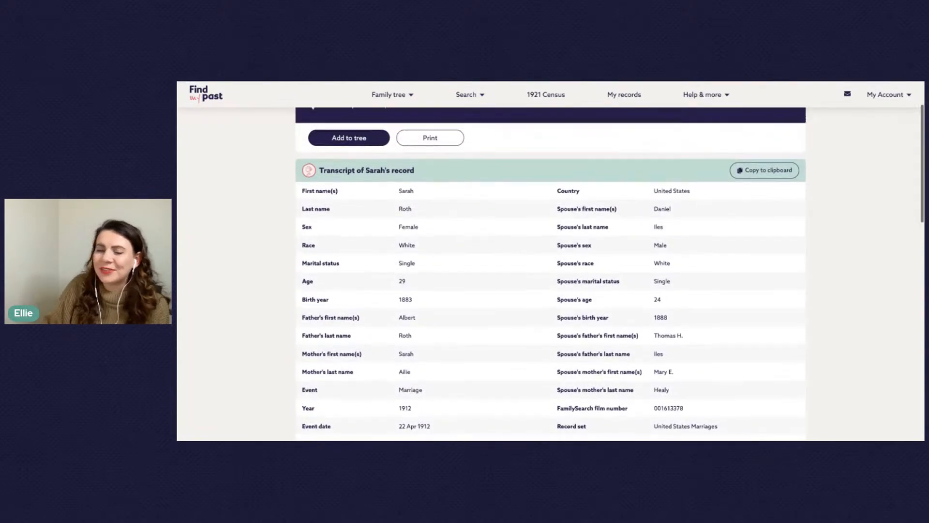
pyautogui.scroll(3, 369, 334)
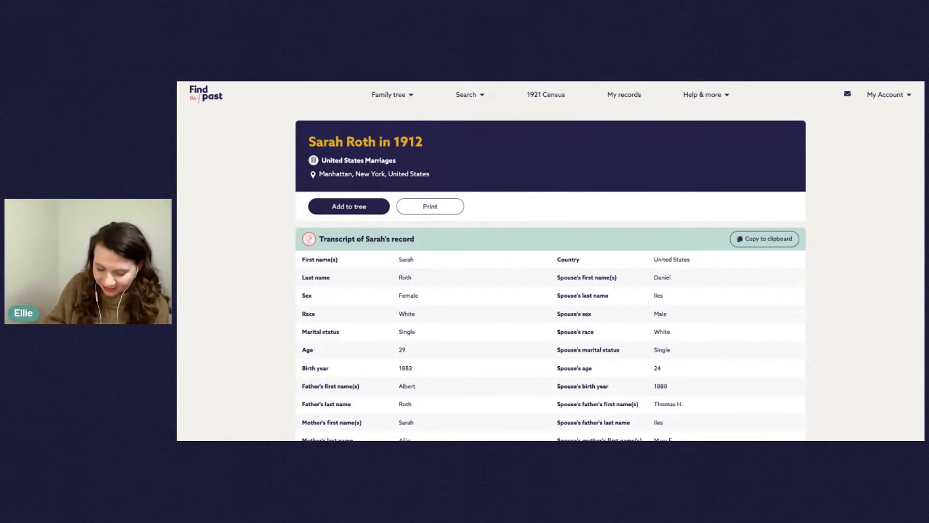
# Switch to the original 1912 marriage register image and enlarge the April 22 entry at the head of page 538.
pyautogui.hotkey('ctrl', 'Tab')
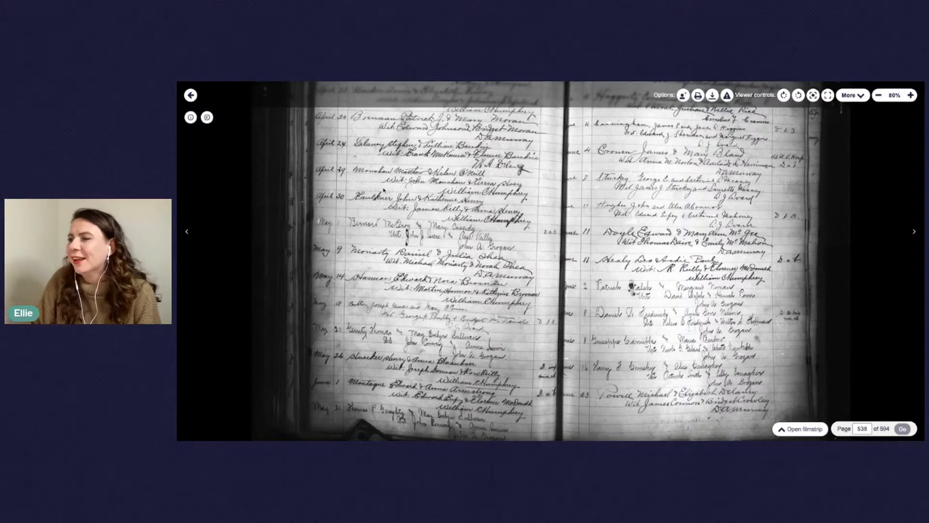
pyautogui.scroll(2, 379, 175)
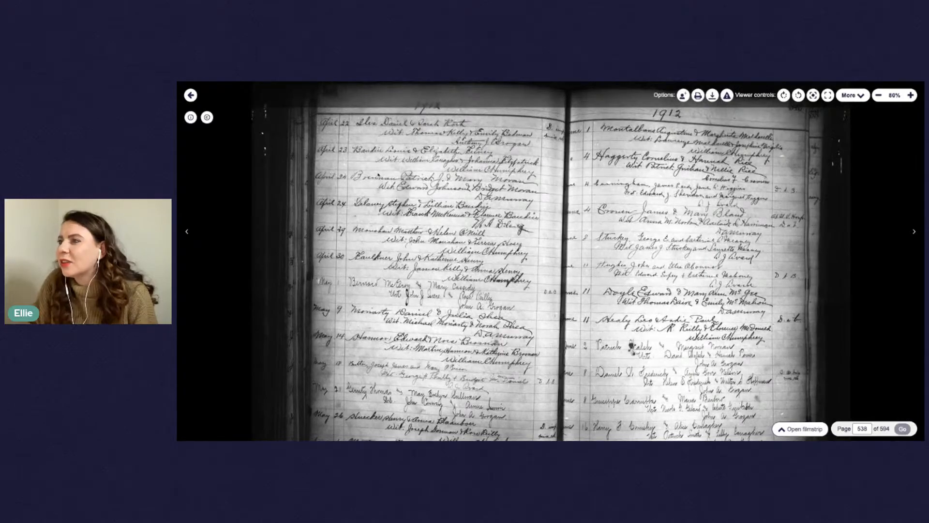
pyautogui.scroll(2, 423, 228)
pyautogui.scroll(4, 399, 194)
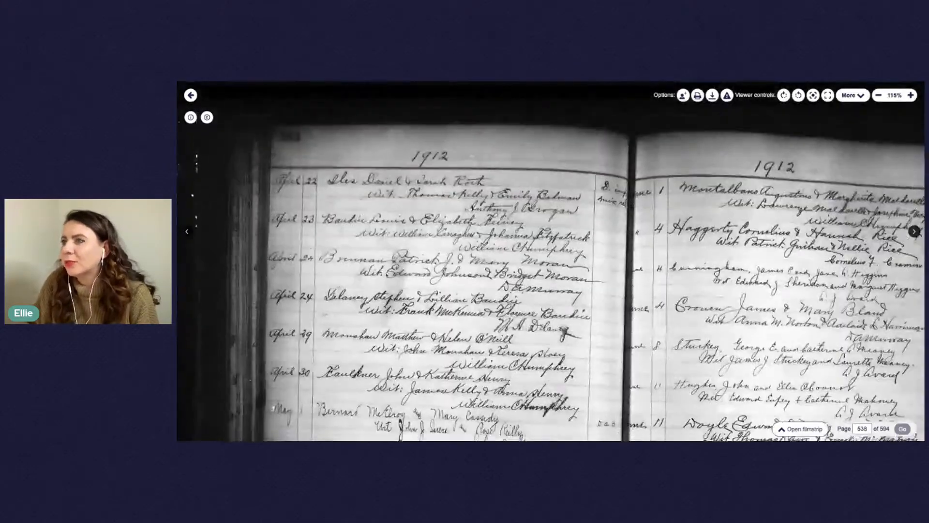
# Read the April 22 entry in the 1912 marriage register up close and open the bride's linked transcript.
pyautogui.scroll(-3, 412, 262)
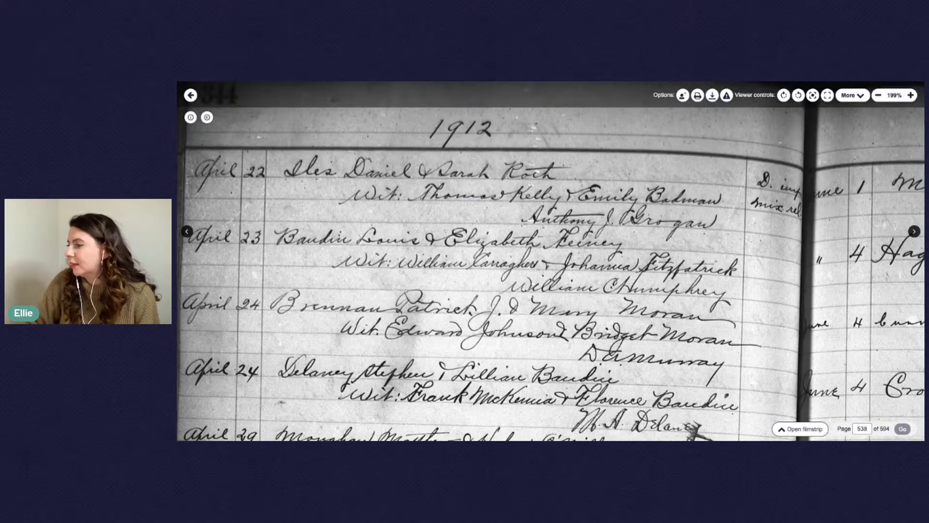
pyautogui.click(792, 428)
pyautogui.click(837, 356)
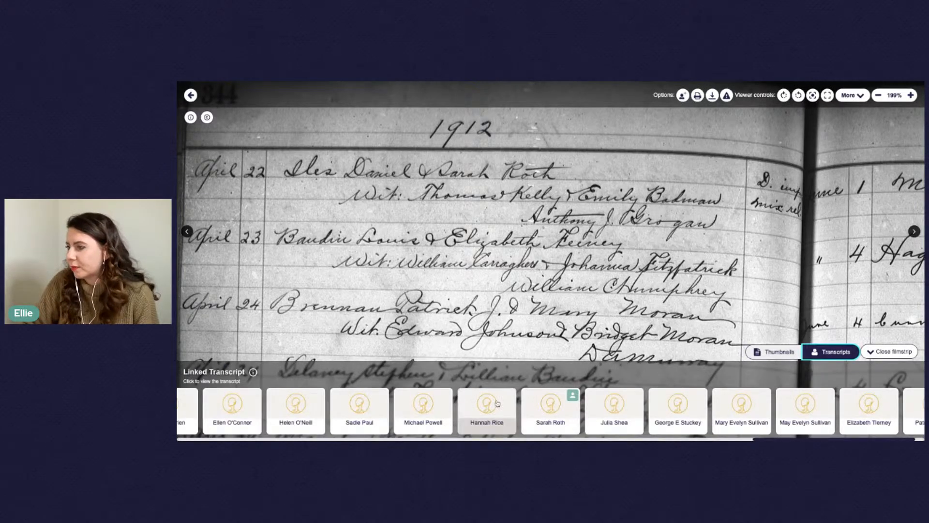
pyautogui.click(559, 412)
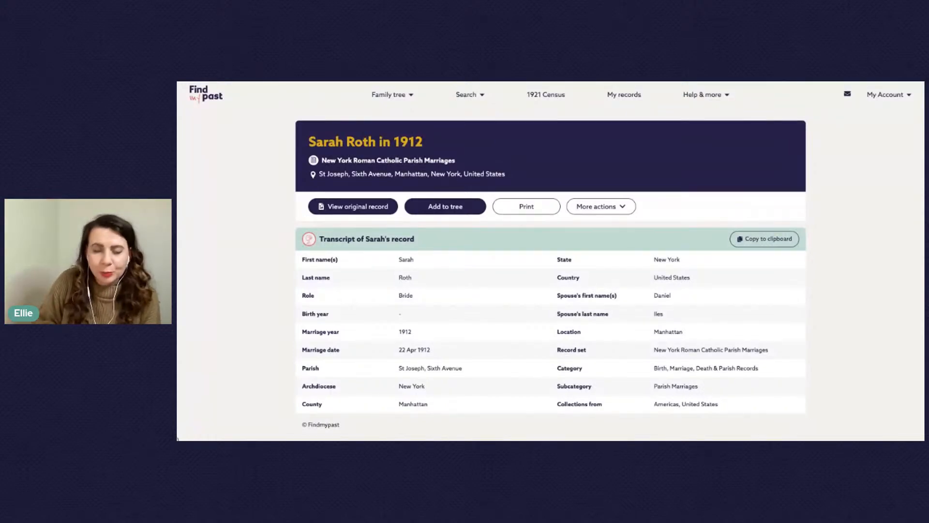
# Switch to the 1940 US Census image and open the linked transcript of the same woman under her married surname.
pyautogui.hotkey('ctrl', 'Tab')
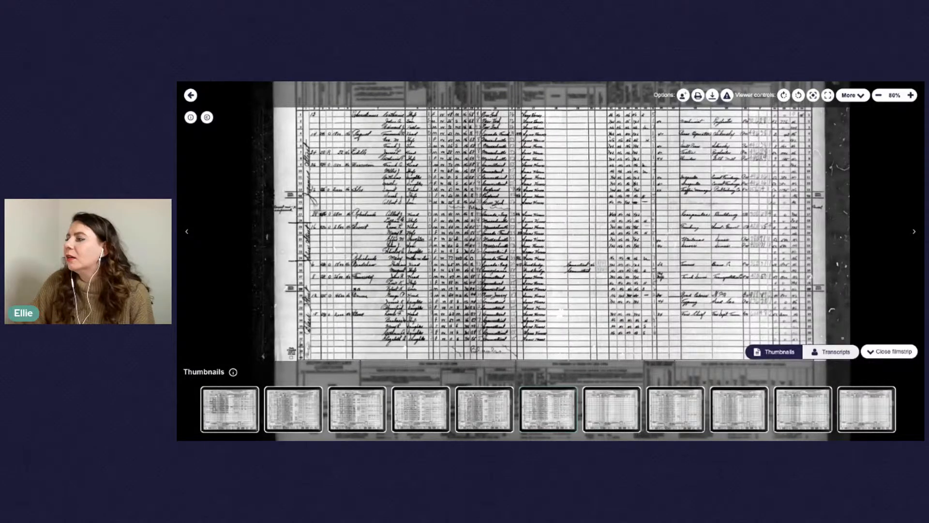
pyautogui.click(833, 352)
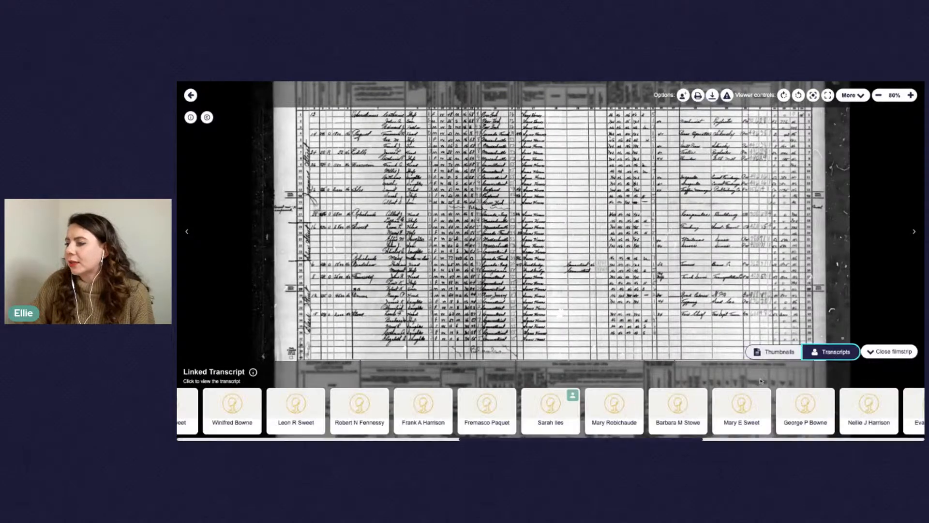
pyautogui.click(559, 418)
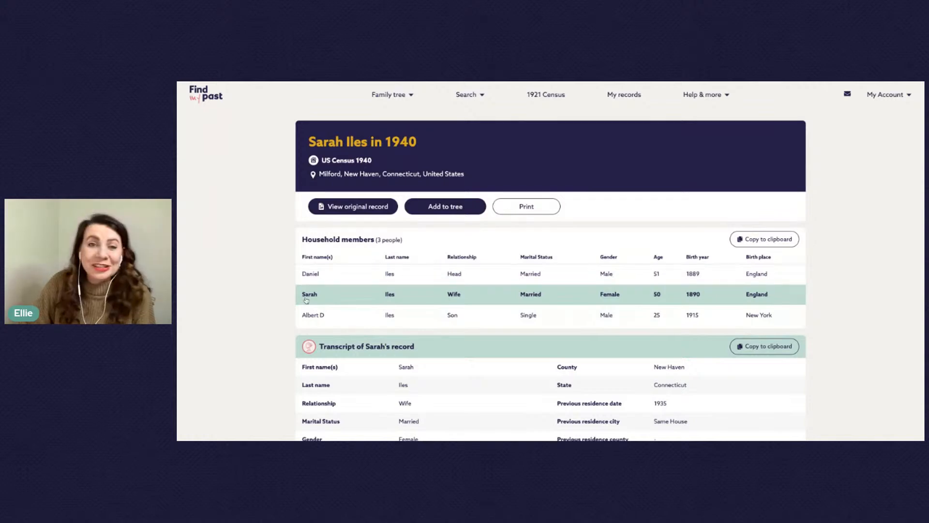
# Return to the original 1940 census page and examine the couple's household with their son on lines 13 to 15.
pyautogui.click(357, 204)
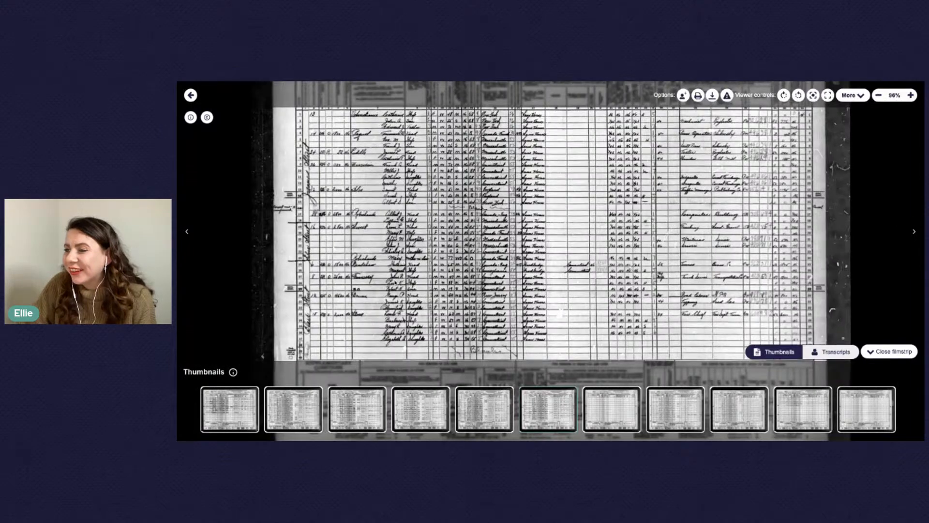
pyautogui.scroll(5, 396, 283)
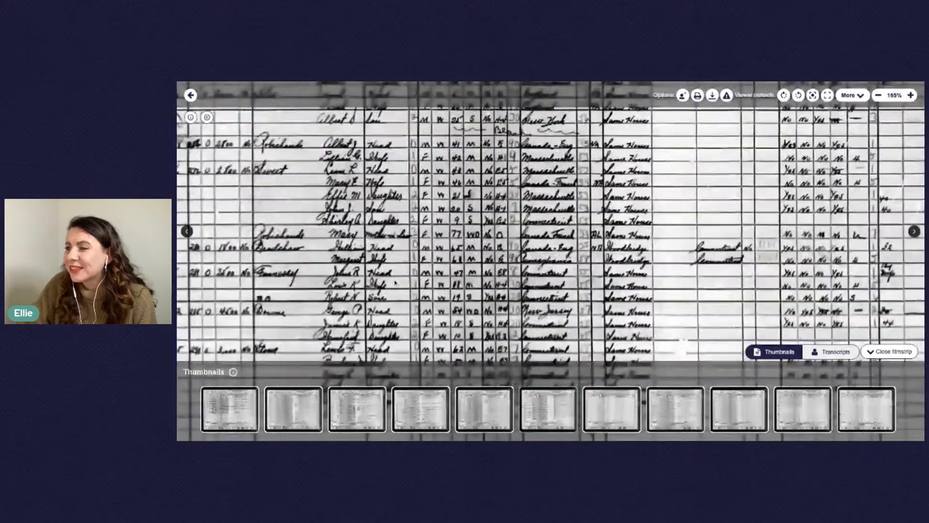
pyautogui.moveTo(395, 282); pyautogui.dragTo(453, 249)
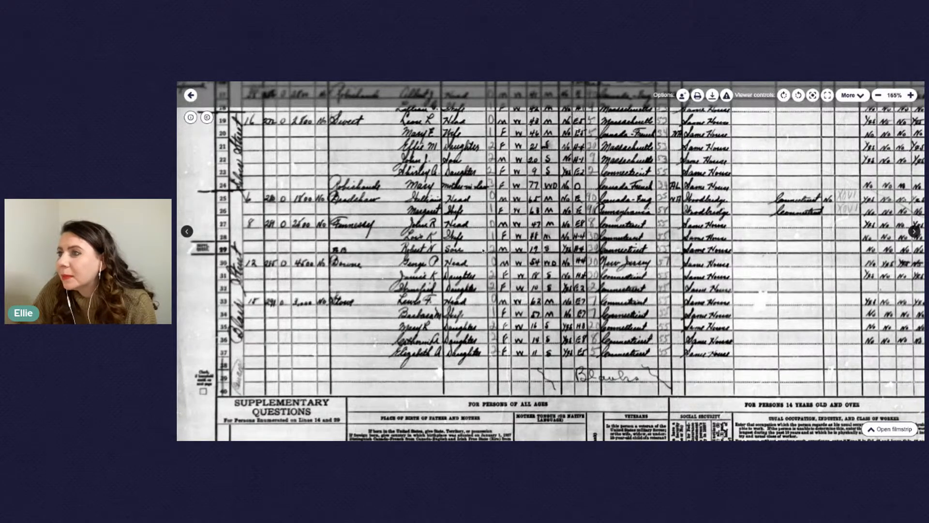
pyautogui.moveTo(482, 251); pyautogui.dragTo(501, 365)
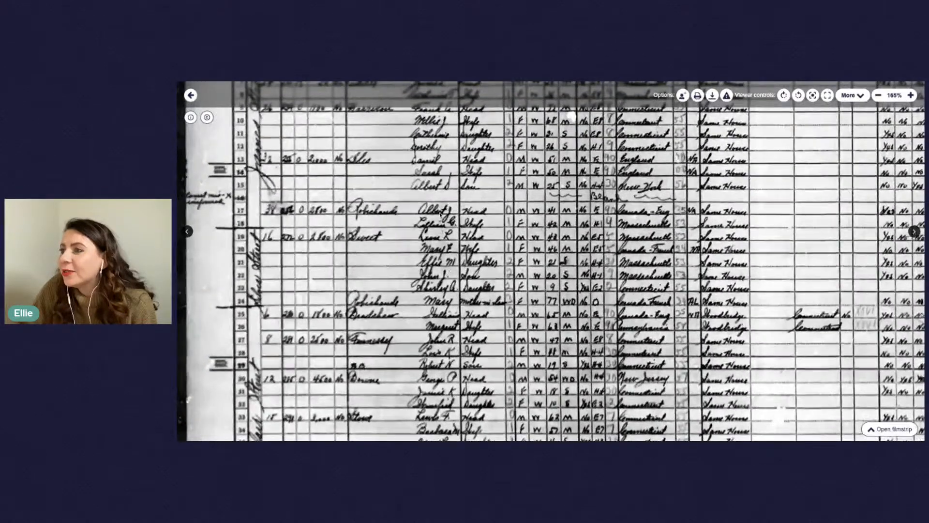
pyautogui.moveTo(404, 172); pyautogui.dragTo(407, 237)
pyautogui.scroll(1, 407, 237)
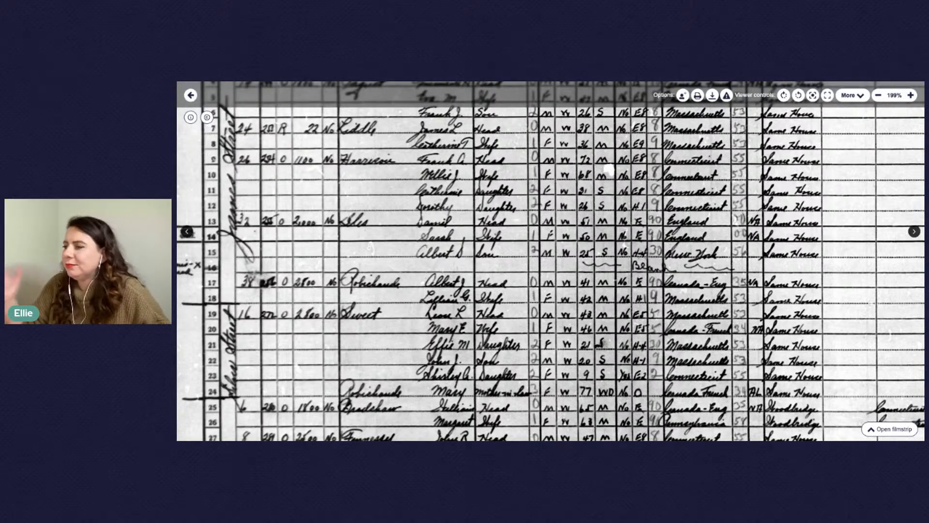
pyautogui.moveTo(625, 241); pyautogui.dragTo(629, 280)
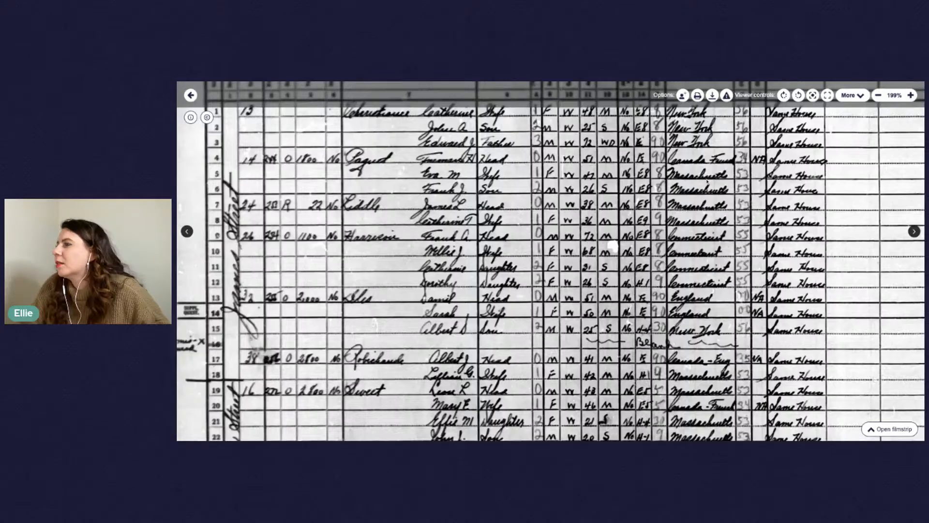